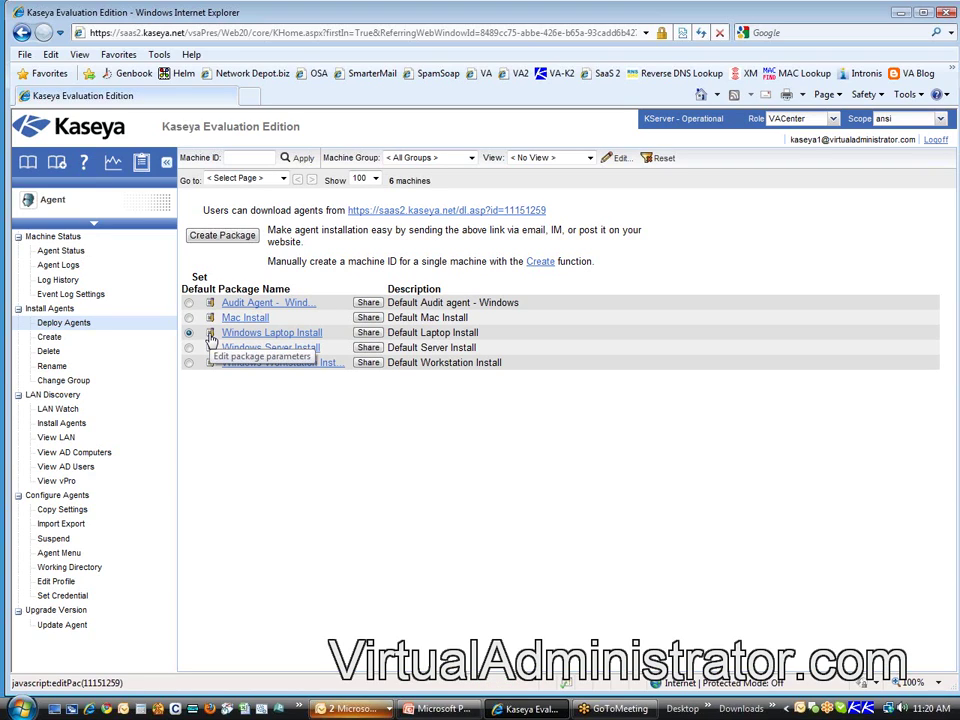
Step: Open the edit popup for the Windows Laptop Install package on the Deploy Agents page
click(210, 340)
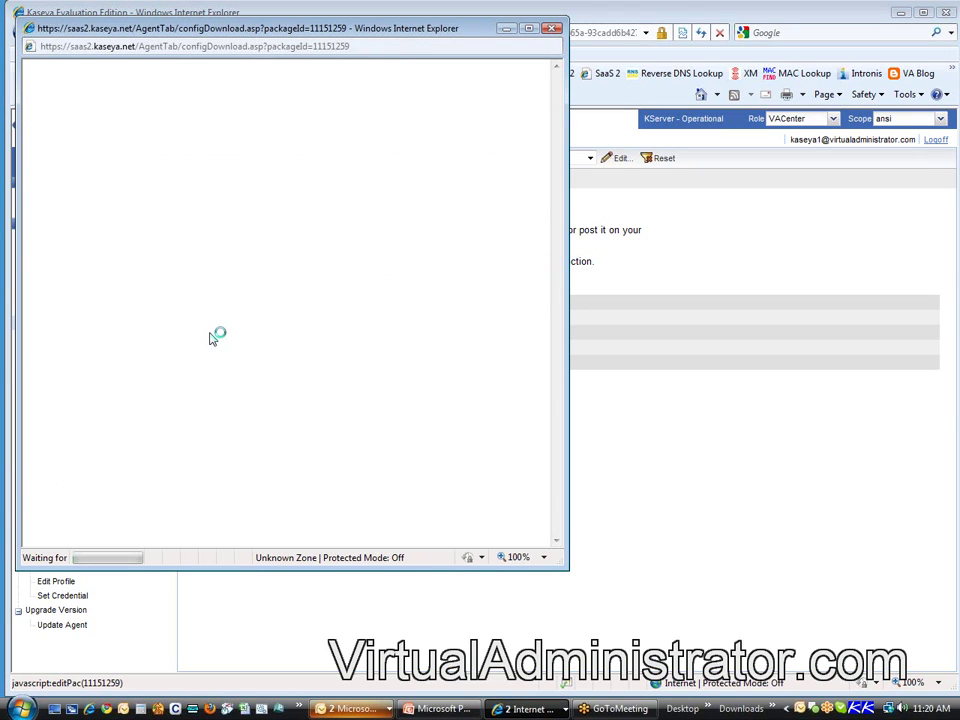
Step: Move the Configure Automatic Account Creation wizard to the centre of the screen
drag(322, 32, 545, 77)
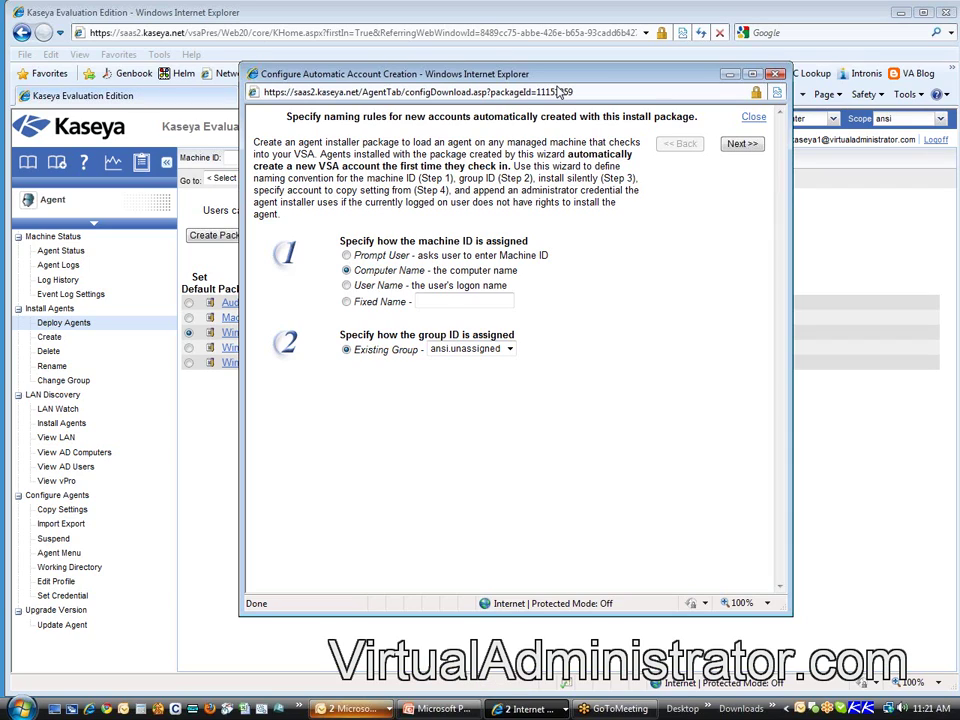
Step: Choose ansi.abc.hq as the existing group, then check the package page behind the wizard
click(509, 349)
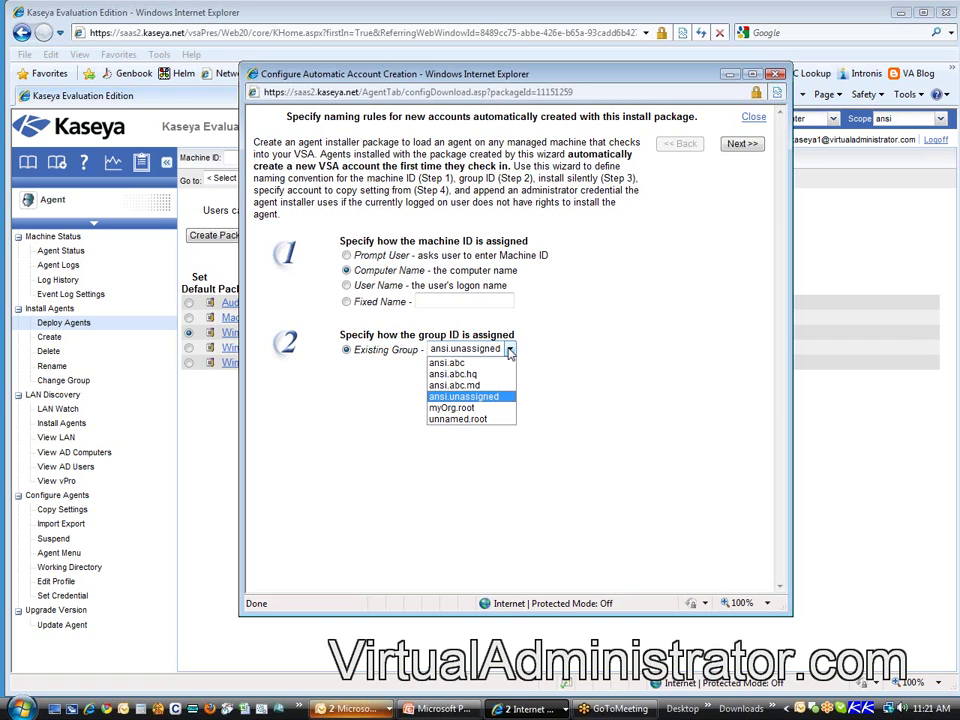
click(497, 374)
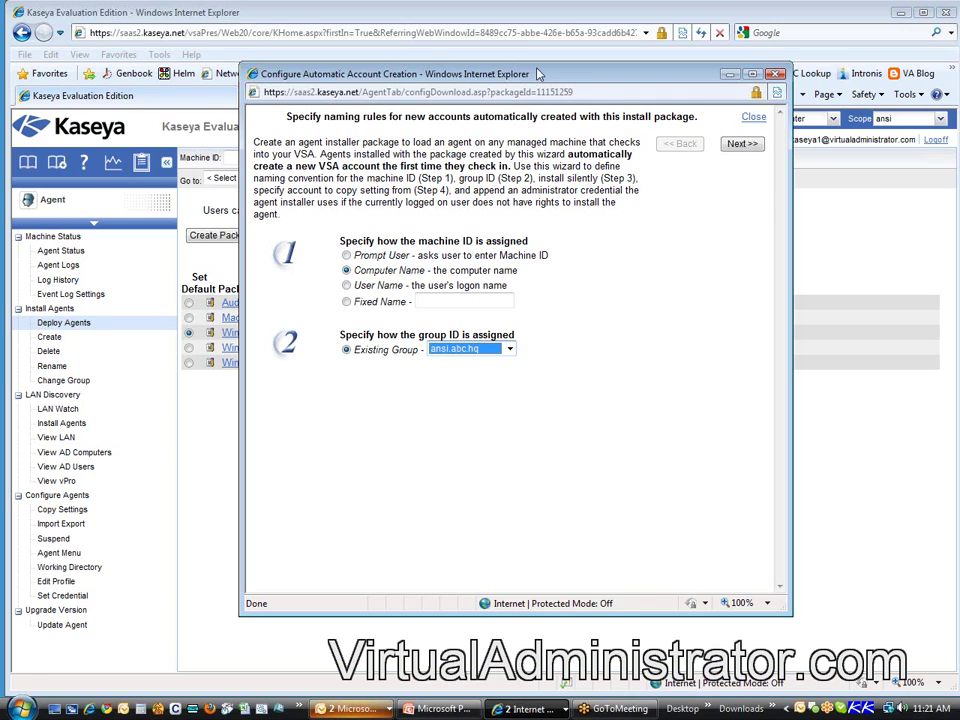
drag(538, 74, 811, 77)
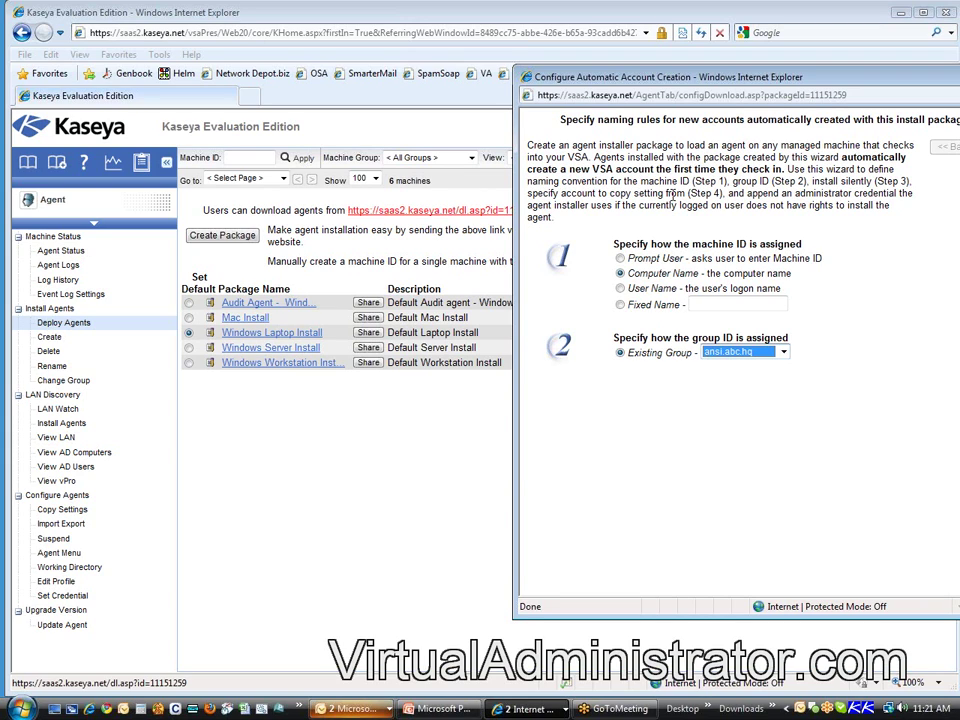
drag(754, 77, 540, 91)
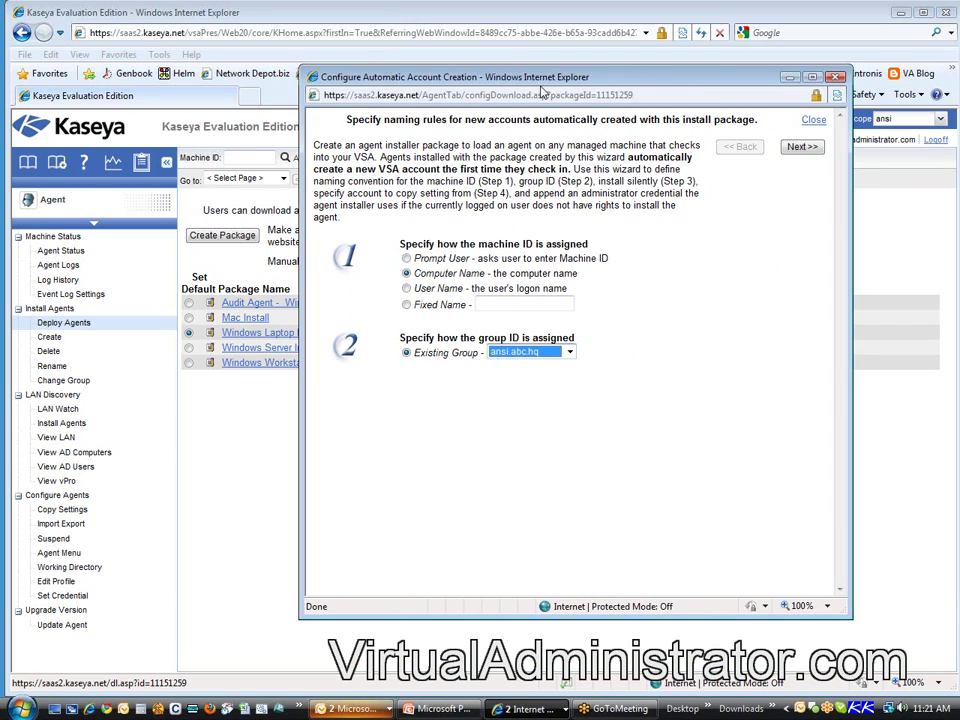
click(570, 353)
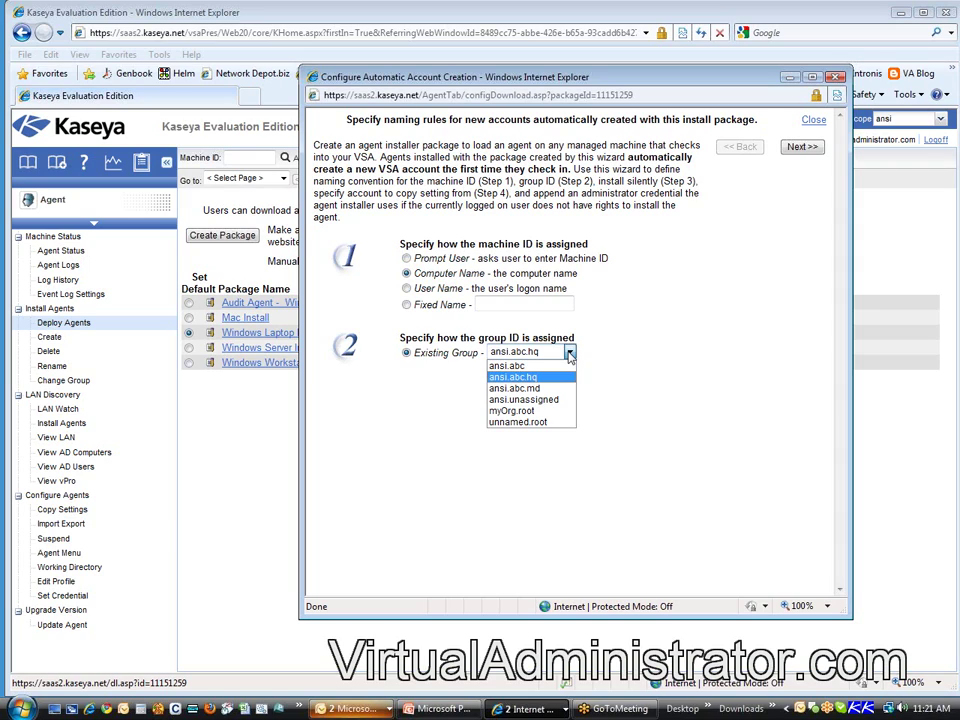
Step: Switch the existing group for new laptop agents back to ansi.unassigned
click(545, 400)
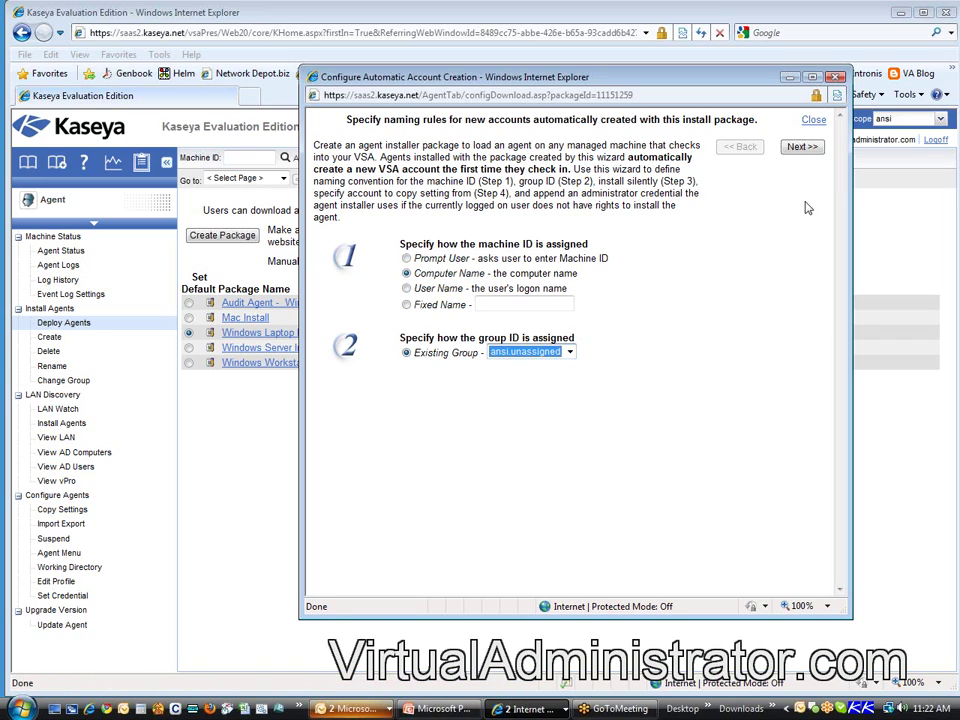
Step: Advance the wizard to the installer options step and bring the main Kaseya page forward
click(802, 149)
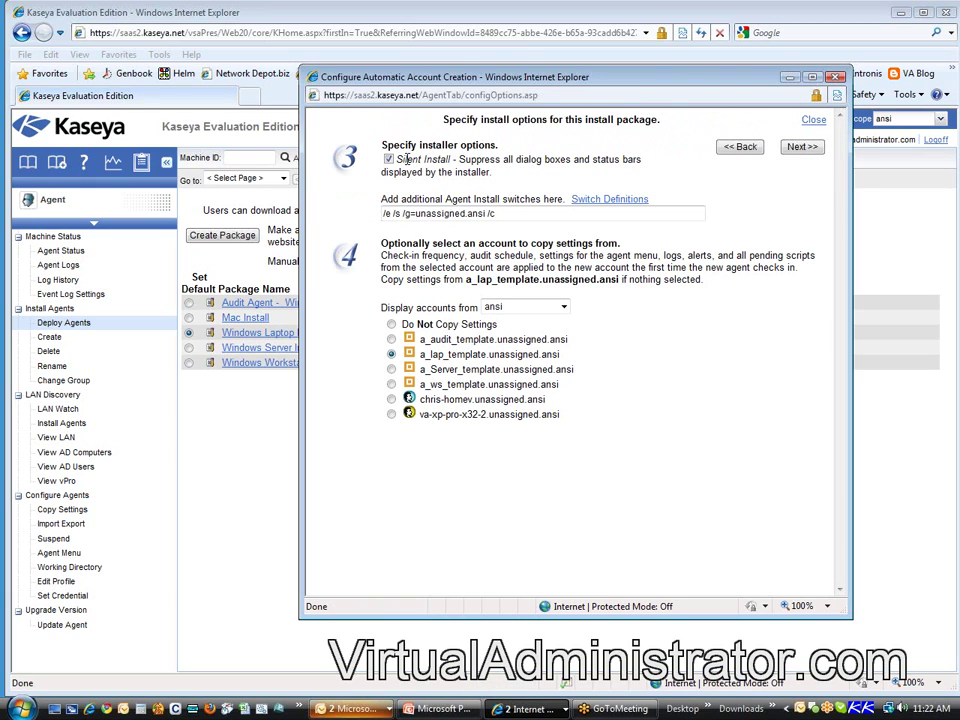
drag(397, 159, 453, 160)
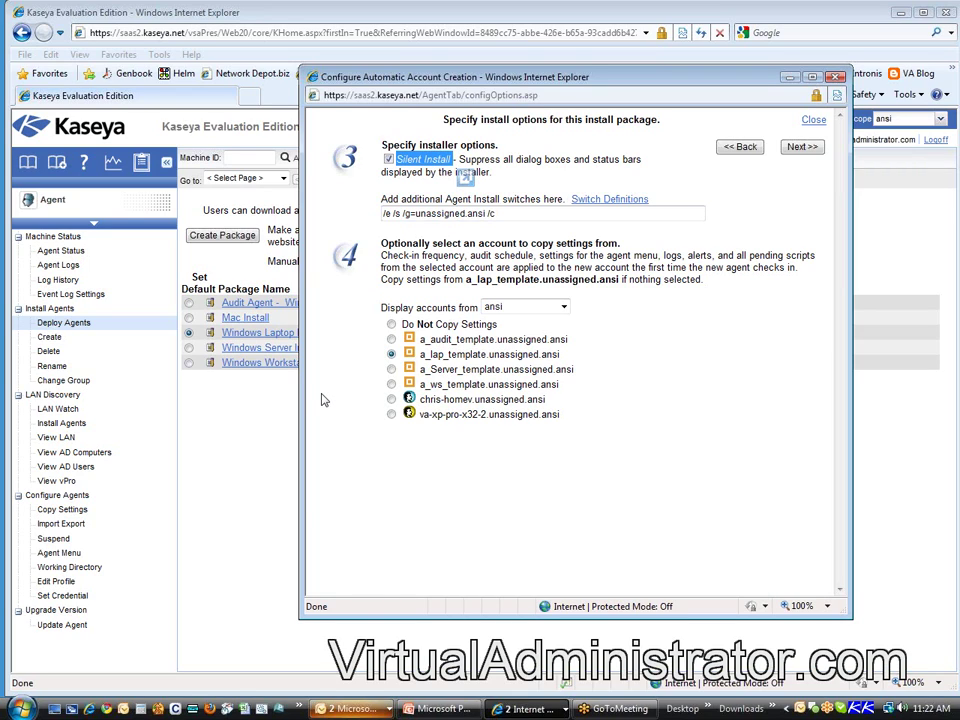
click(252, 405)
Step: Try the dl.asp Windows Laptop Install download, then cancel KcsSetup.exe and close the page
click(453, 210)
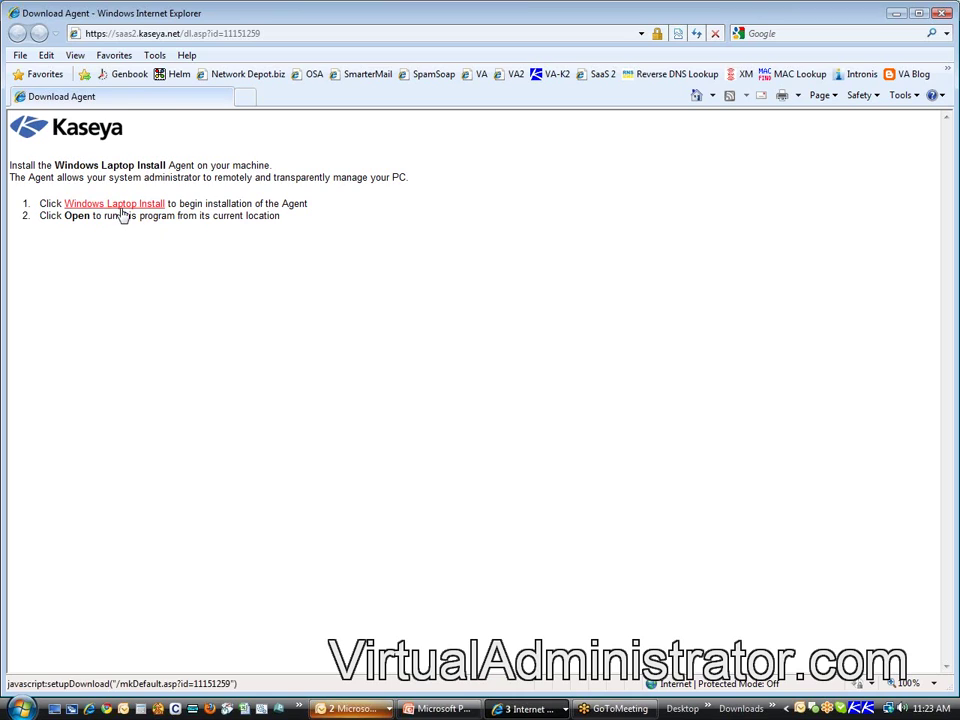
click(129, 211)
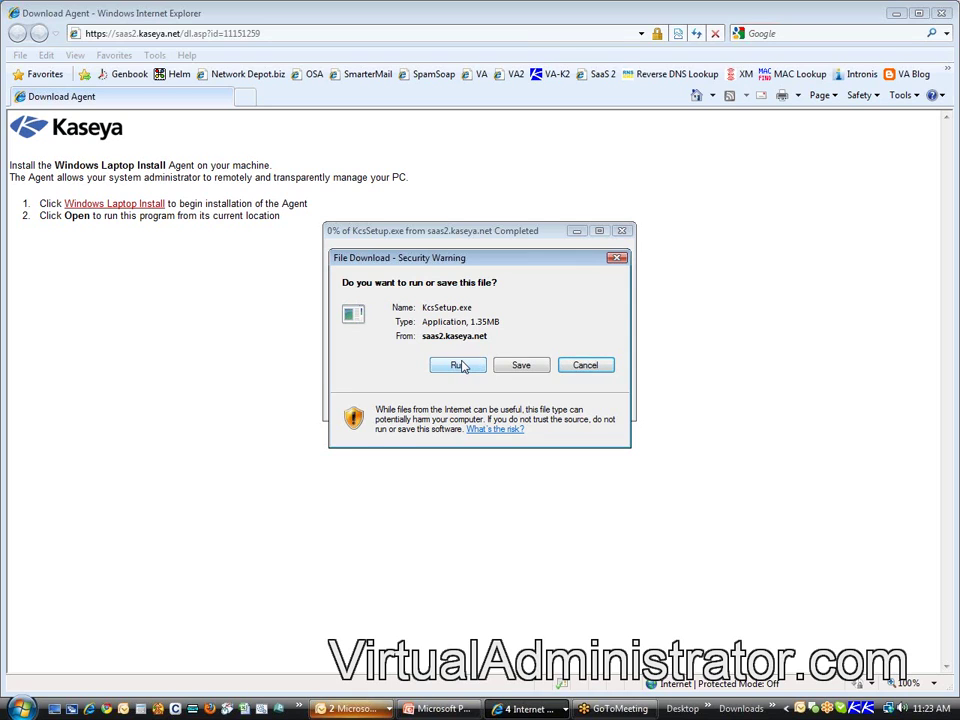
click(591, 366)
key(ctrl+w)
Step: Uncheck Silent Install so the switches read /e /g=unassigned.ansi /c
key(alt+Tab)
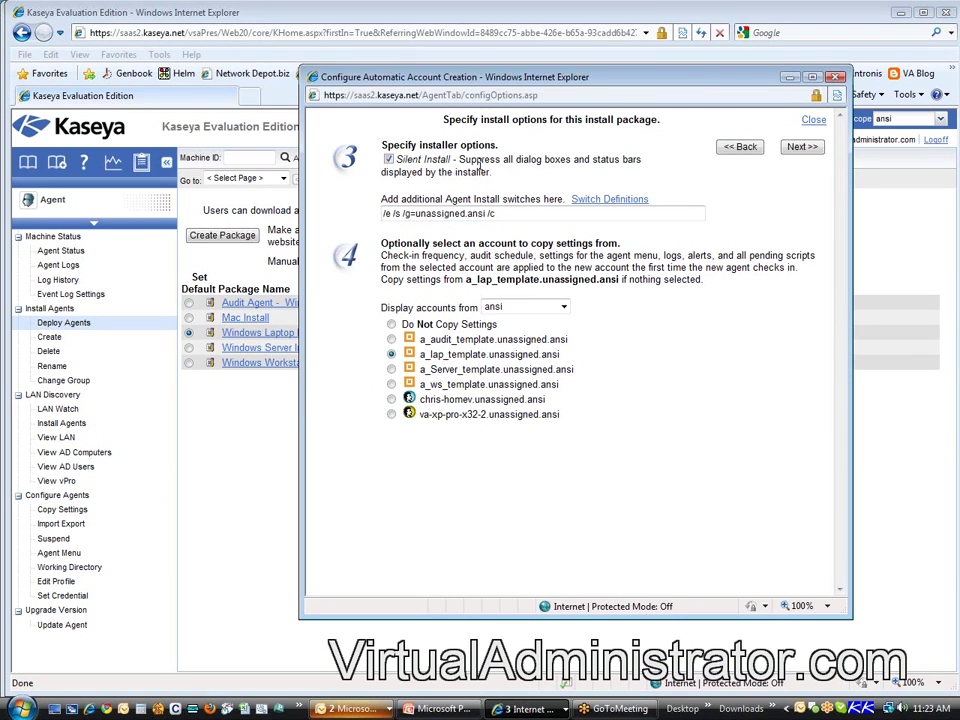
drag(477, 163, 617, 168)
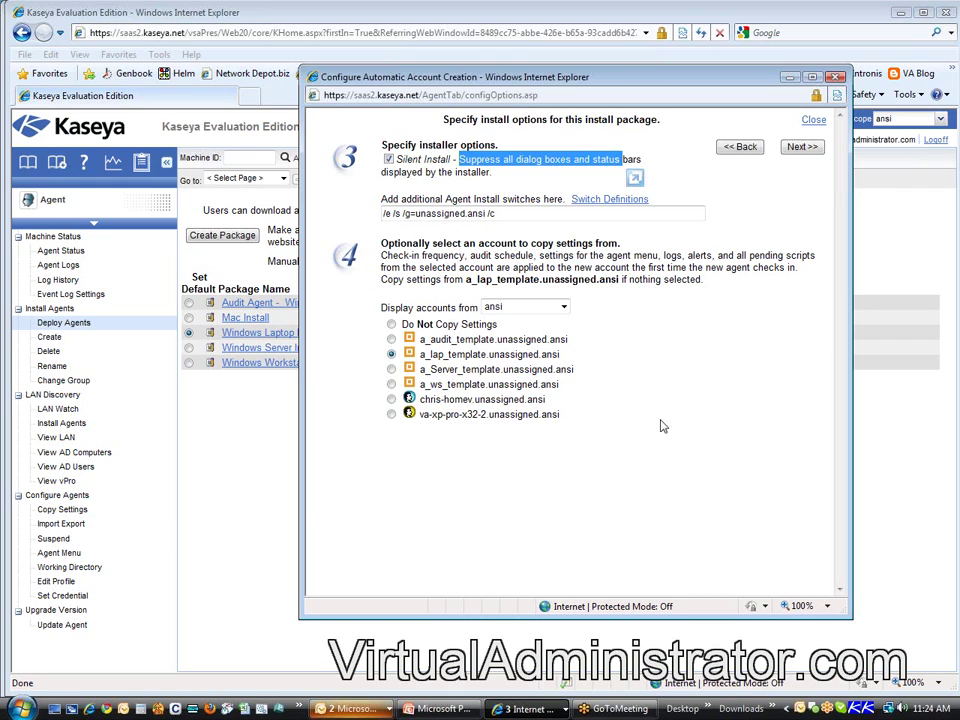
click(456, 171)
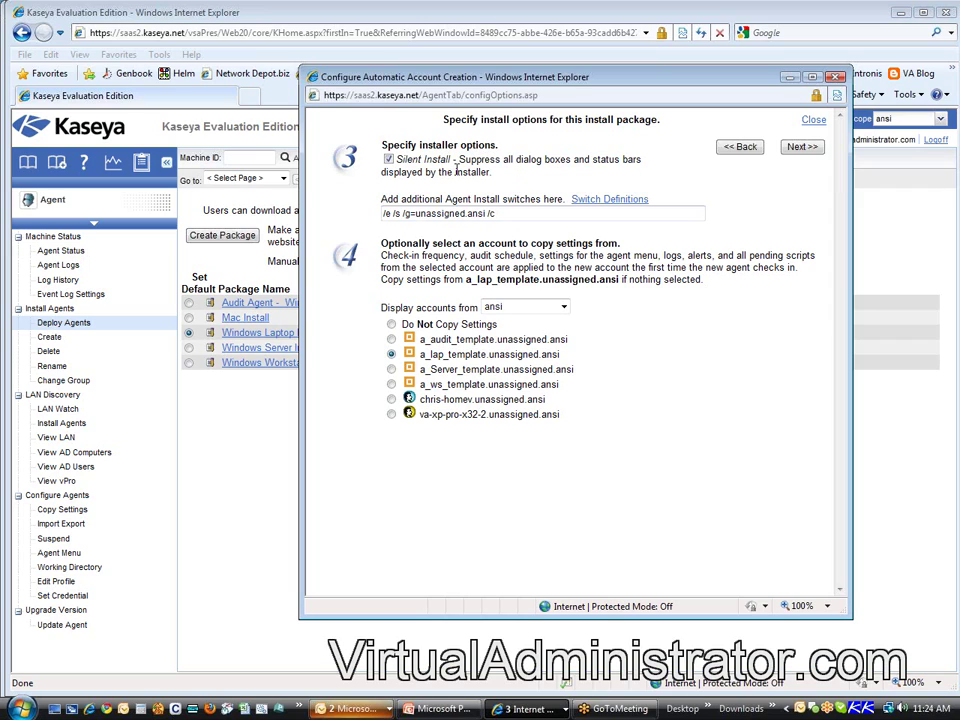
click(388, 159)
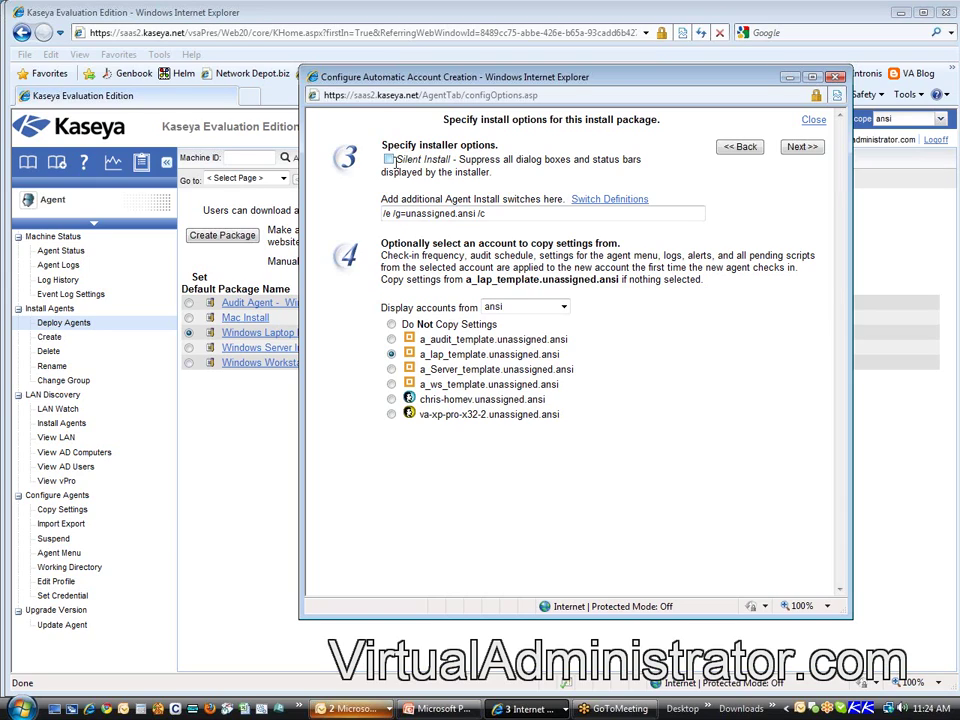
Step: Re-enable Silent Install, restoring the switches to /e /g=unassigned.ansi /c /s
click(389, 161)
drag(397, 159, 532, 162)
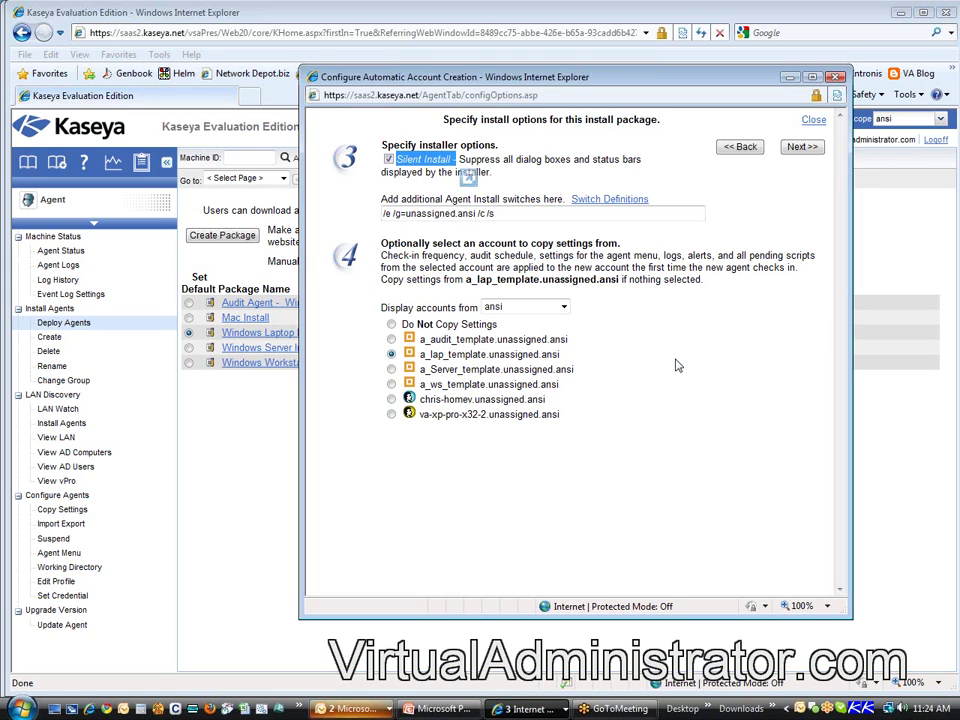
click(590, 186)
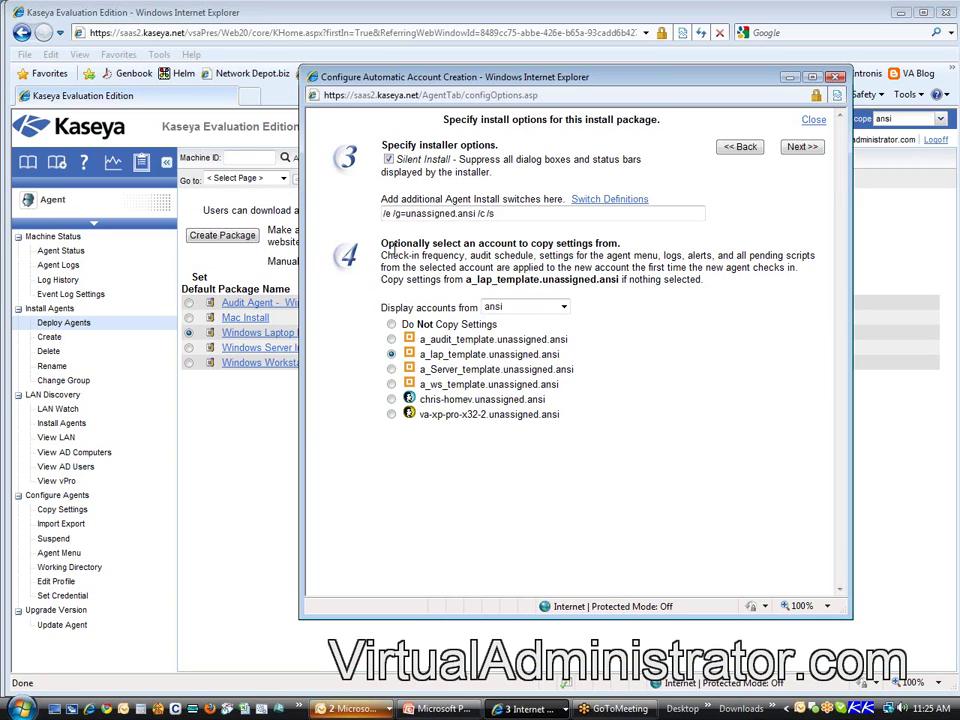
drag(381, 243, 657, 245)
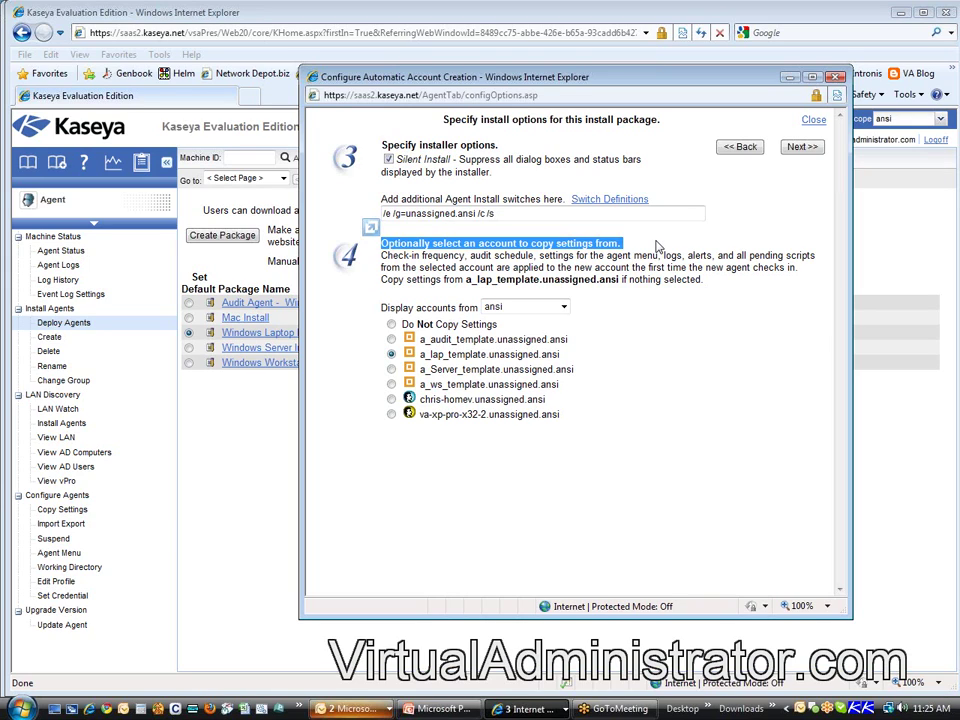
click(424, 357)
drag(427, 357, 560, 357)
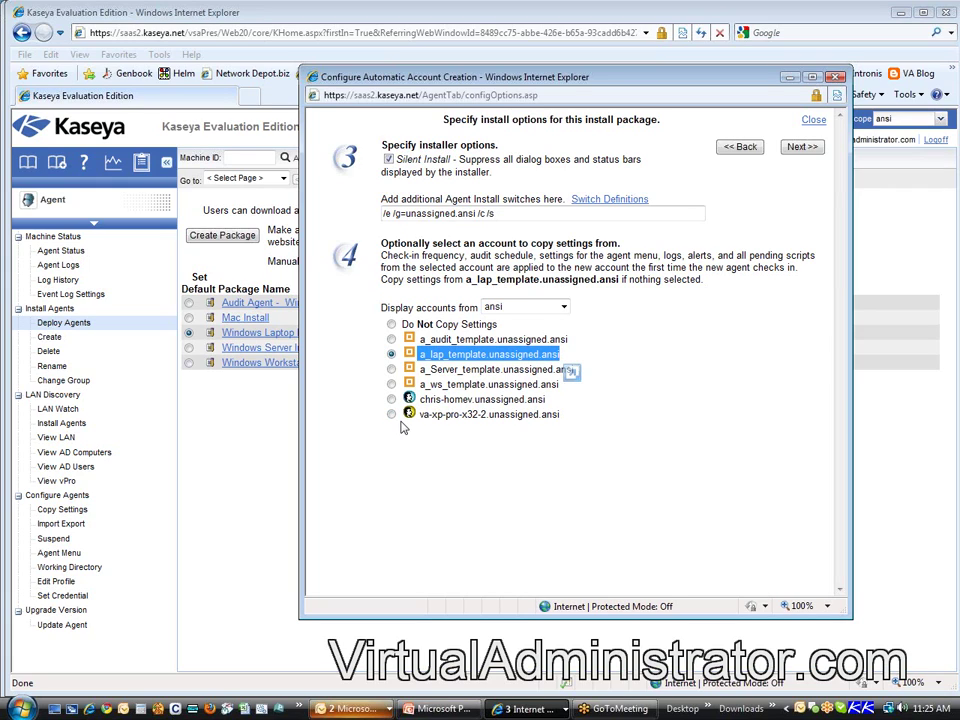
click(391, 414)
drag(432, 414, 483, 422)
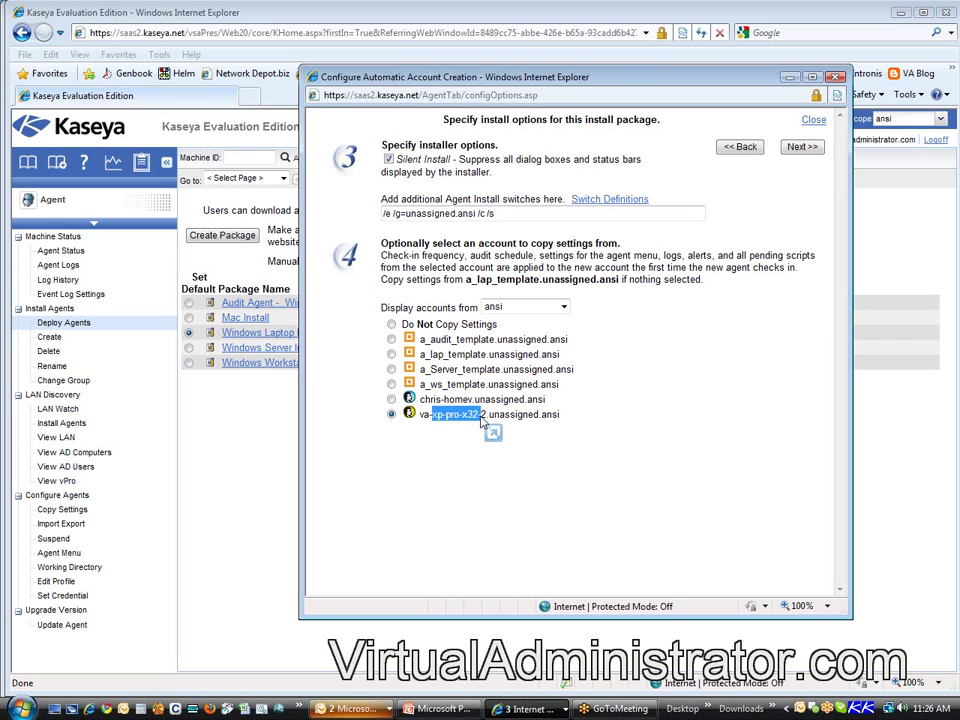
drag(482, 422, 461, 416)
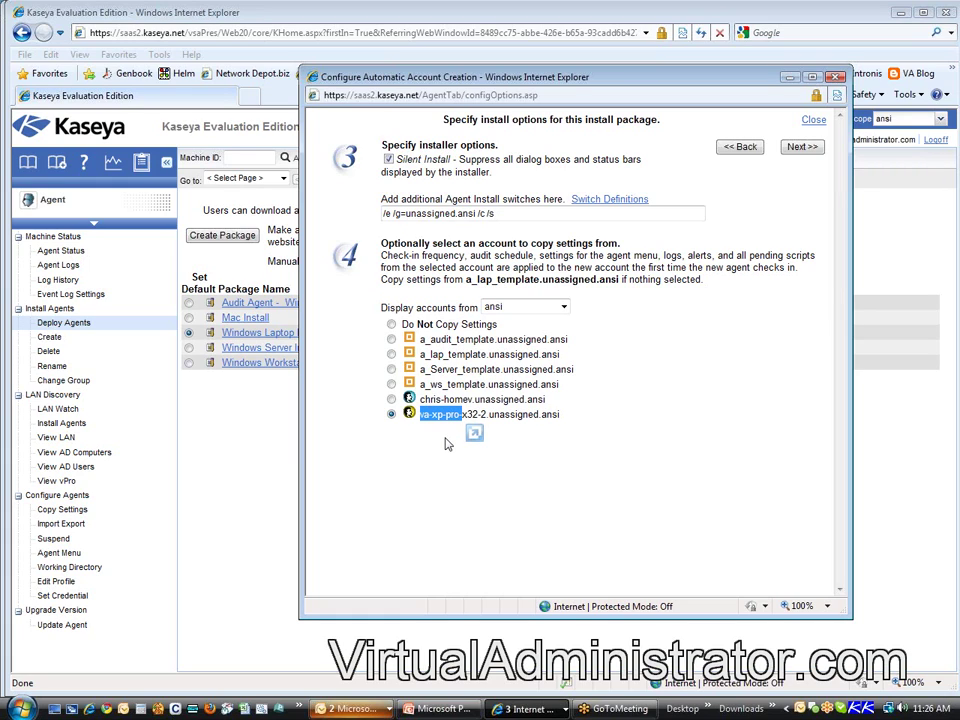
click(391, 324)
click(391, 354)
drag(429, 355, 716, 396)
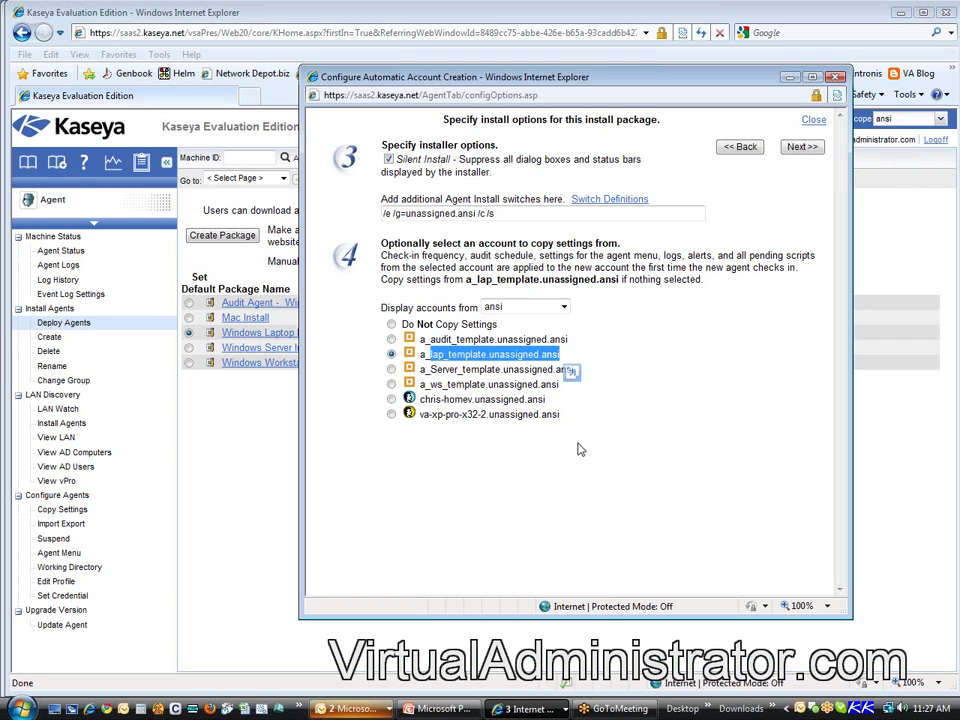
click(643, 463)
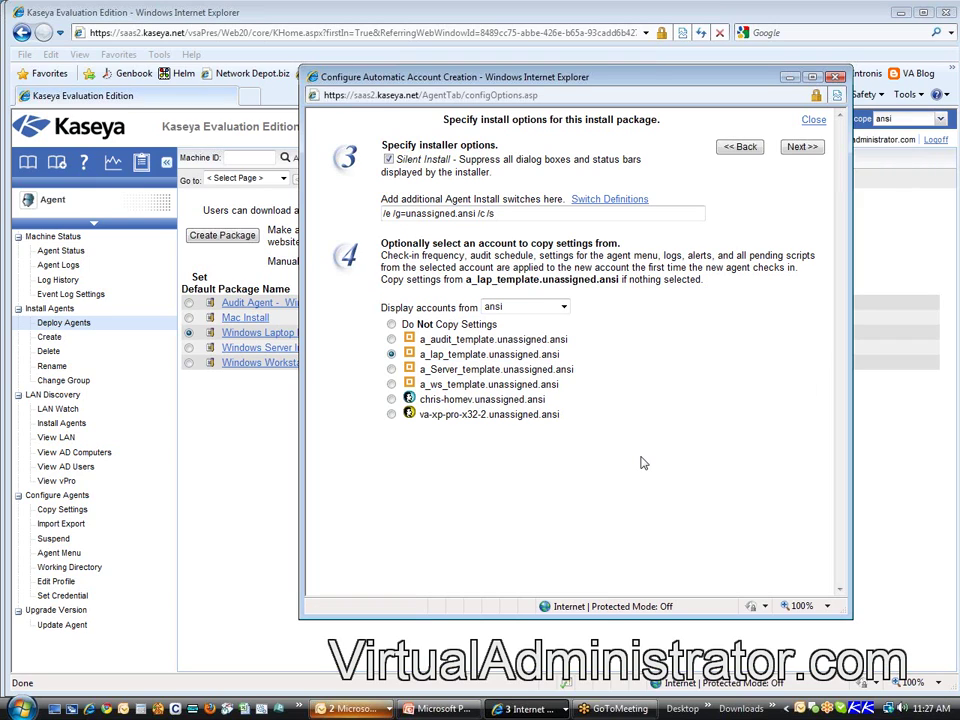
click(801, 146)
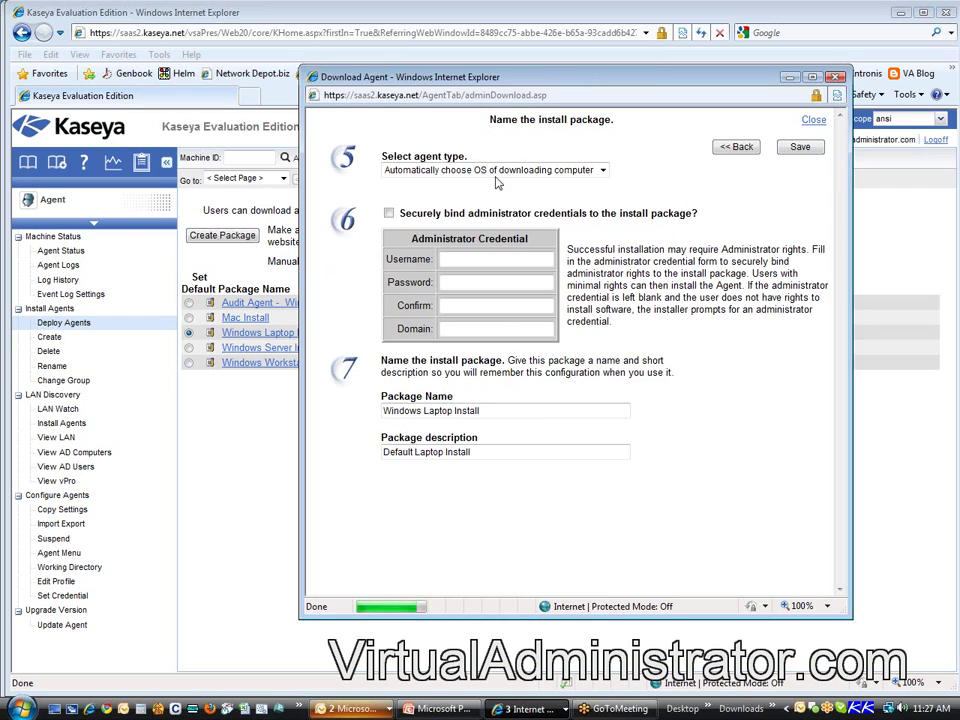
Step: Set the package's agent type to Windows on the naming step
click(497, 172)
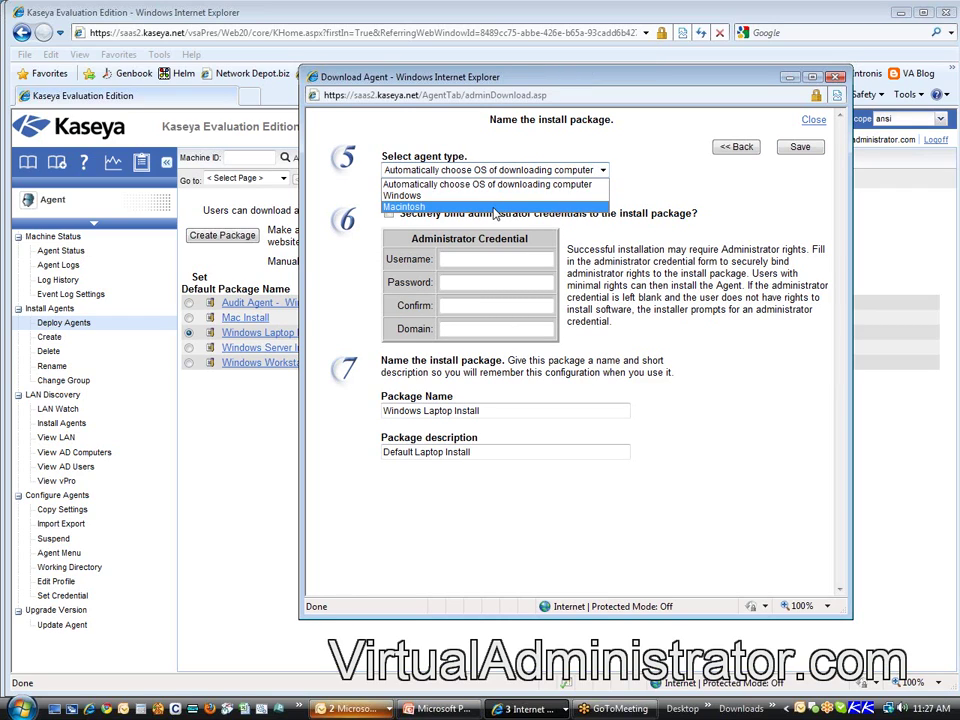
click(493, 195)
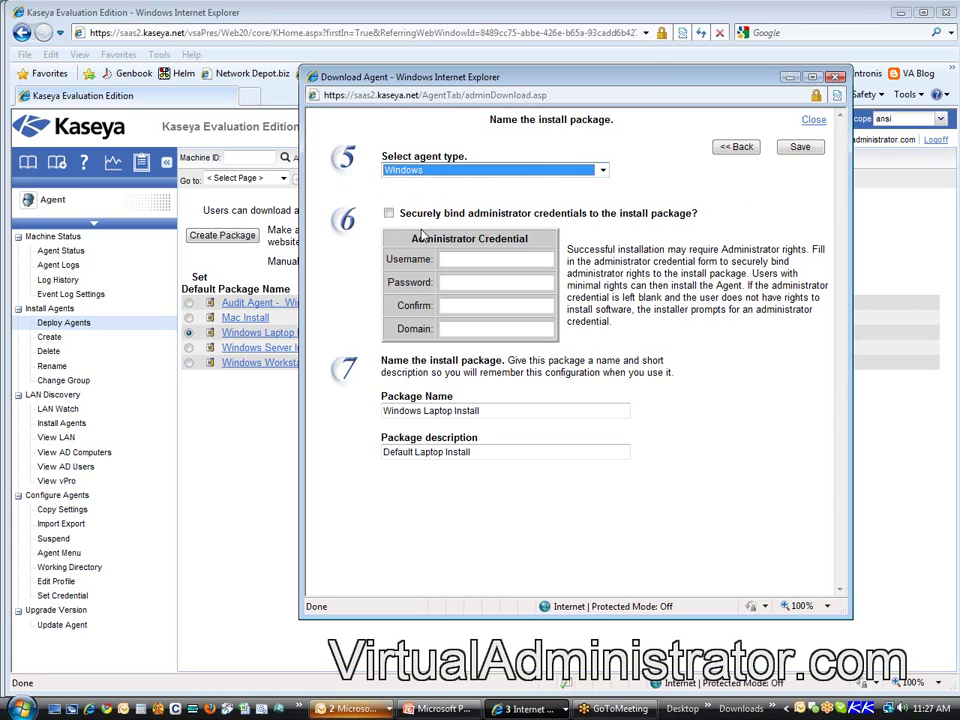
click(395, 217)
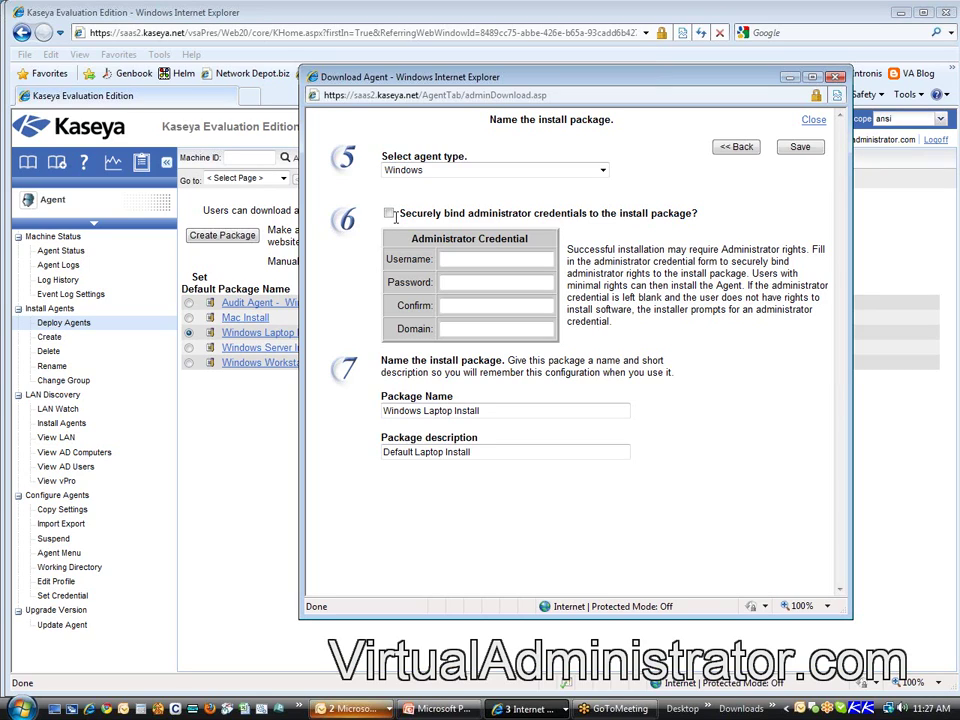
Step: Bind administrator credentials with username administrator, entering and confirming the account password
click(389, 213)
click(452, 261)
text(administrator)
key(Tab)
text(****)
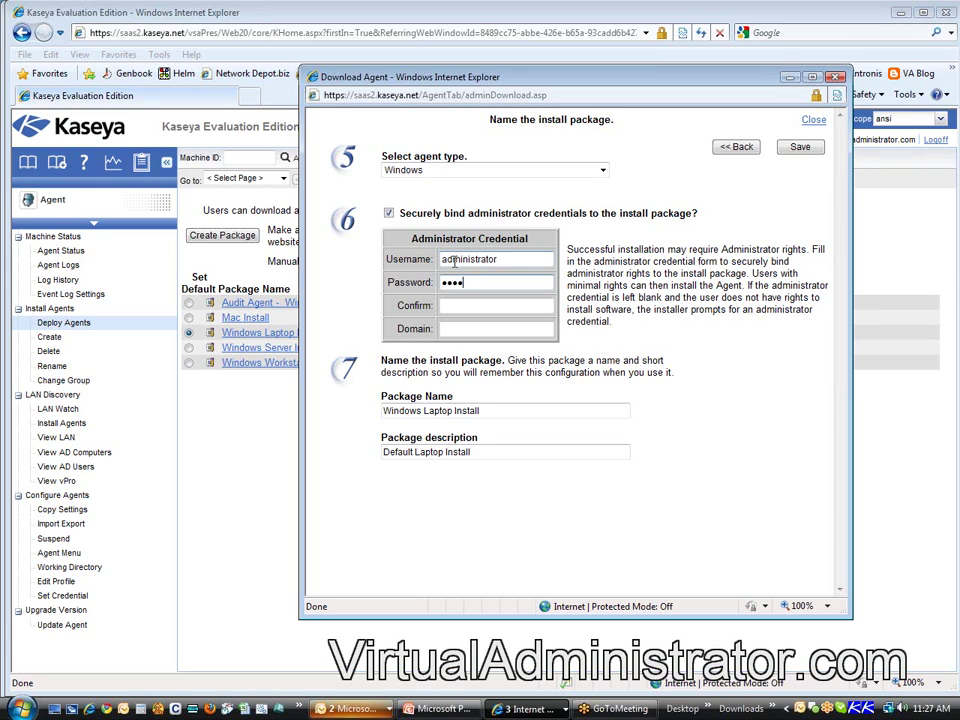
key(Tab)
text(****)
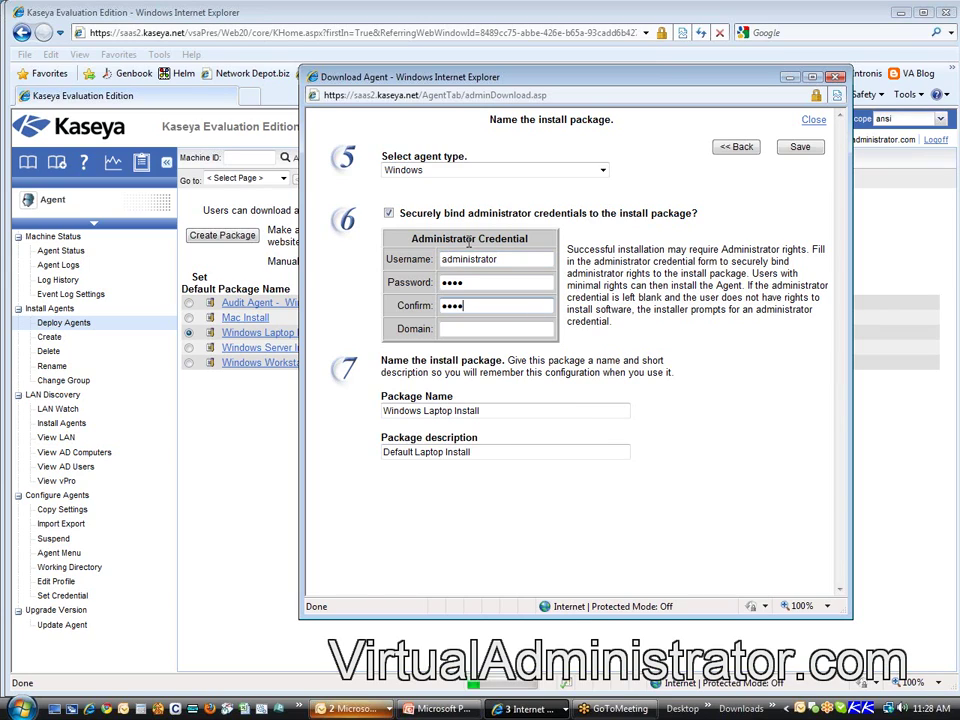
Step: Set the administrator credential's domain to ABC and keep the credentials securely bound to the package
drag(442, 213, 693, 215)
click(453, 329)
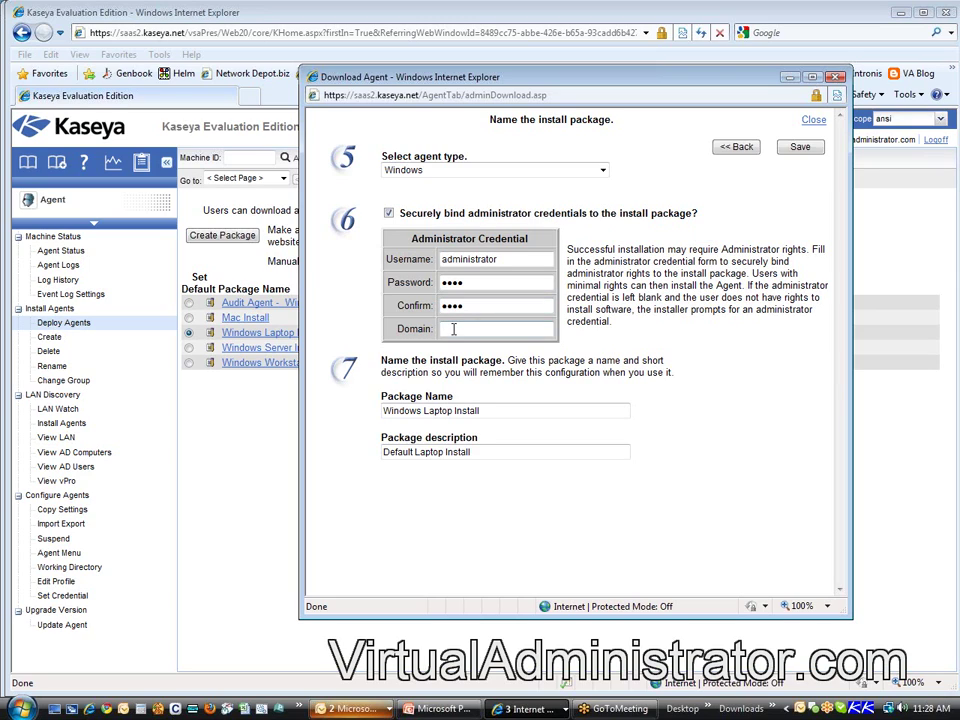
text(ABC)
double_click(480, 331)
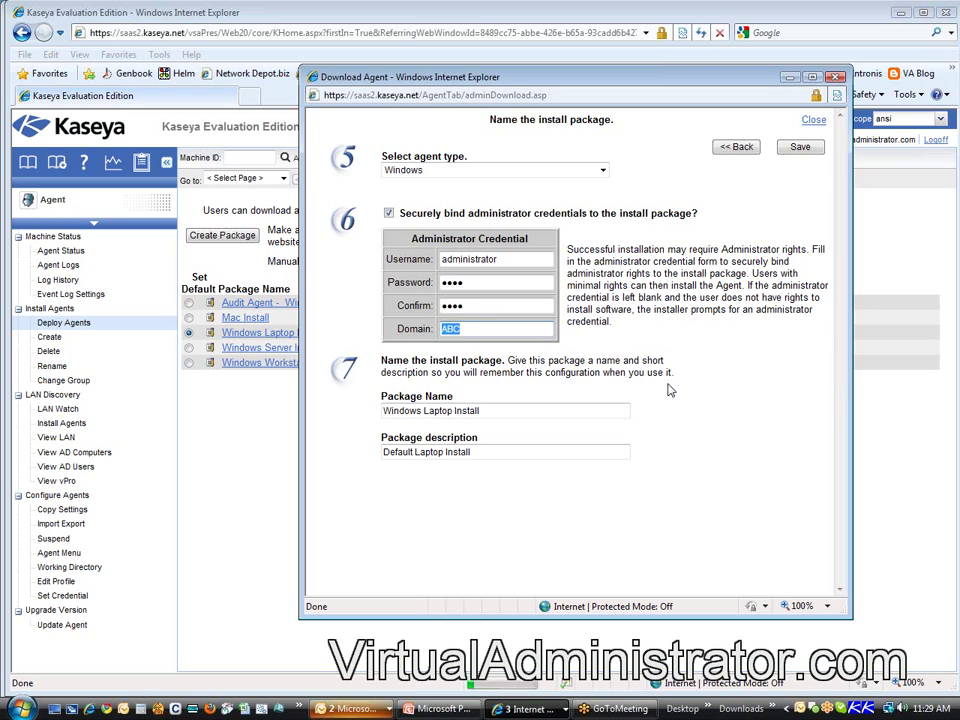
click(388, 213)
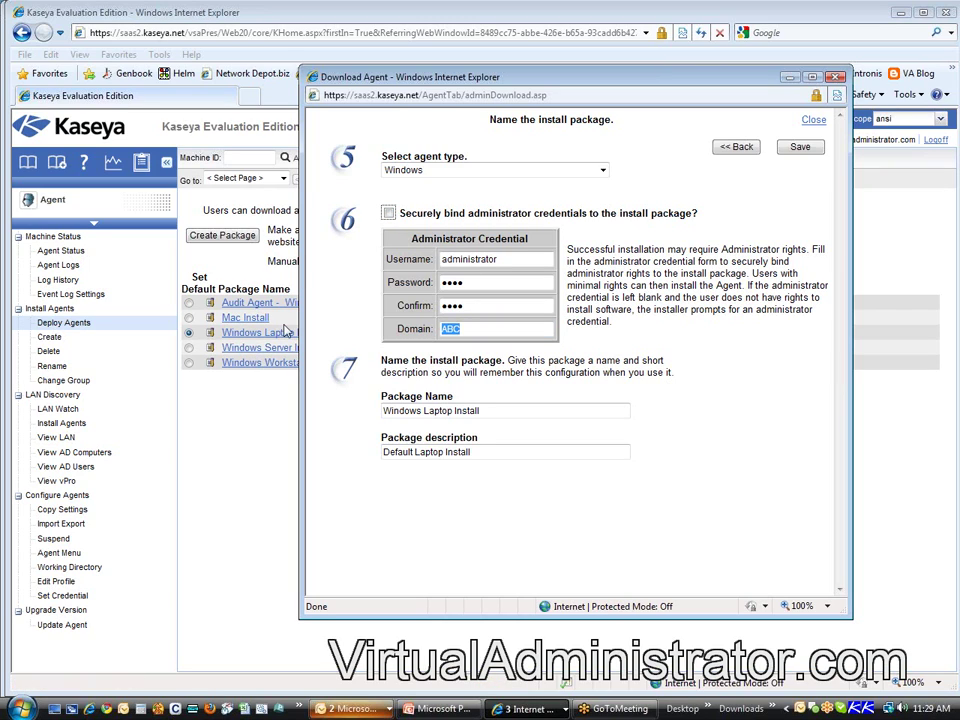
click(388, 213)
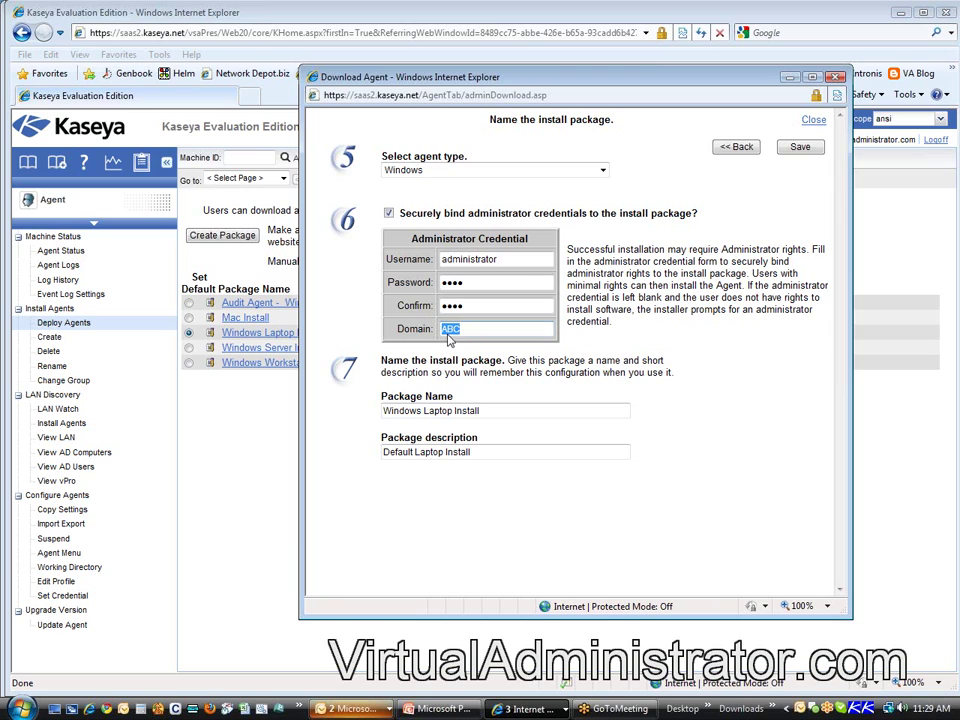
Step: Put new accounts from this package in the existing group ansi.abc.hq, then close the account-naming window
click(740, 148)
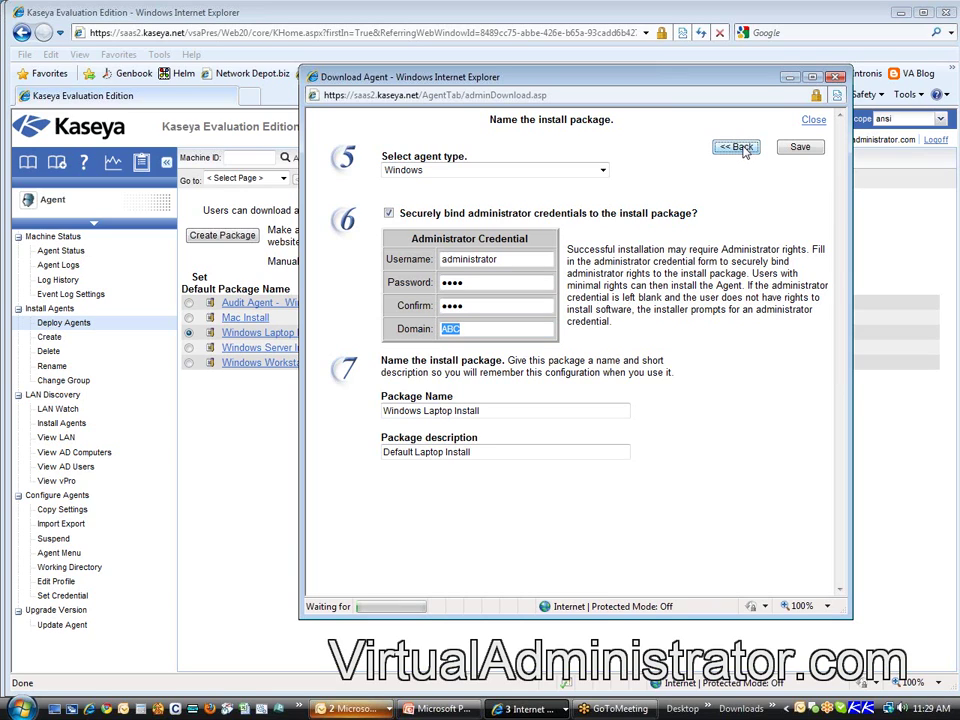
click(744, 148)
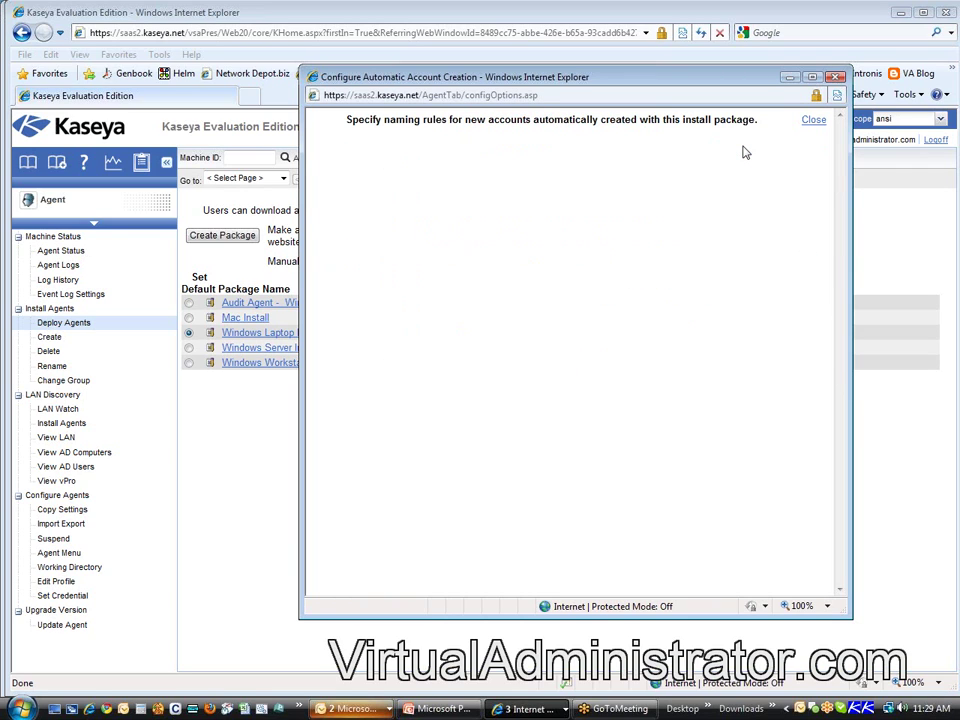
click(543, 353)
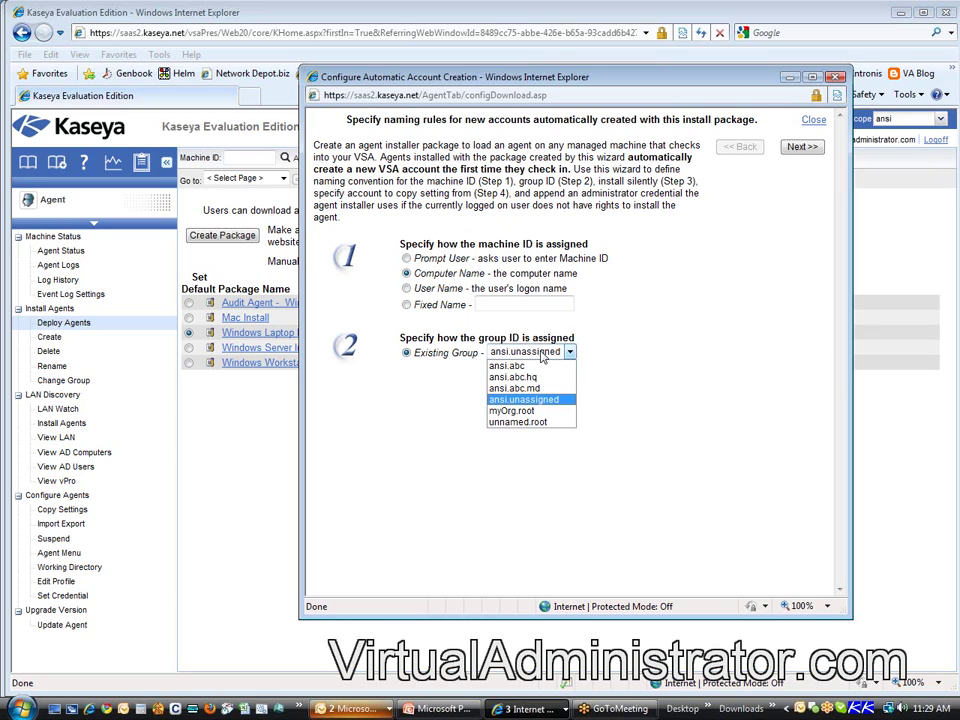
click(538, 366)
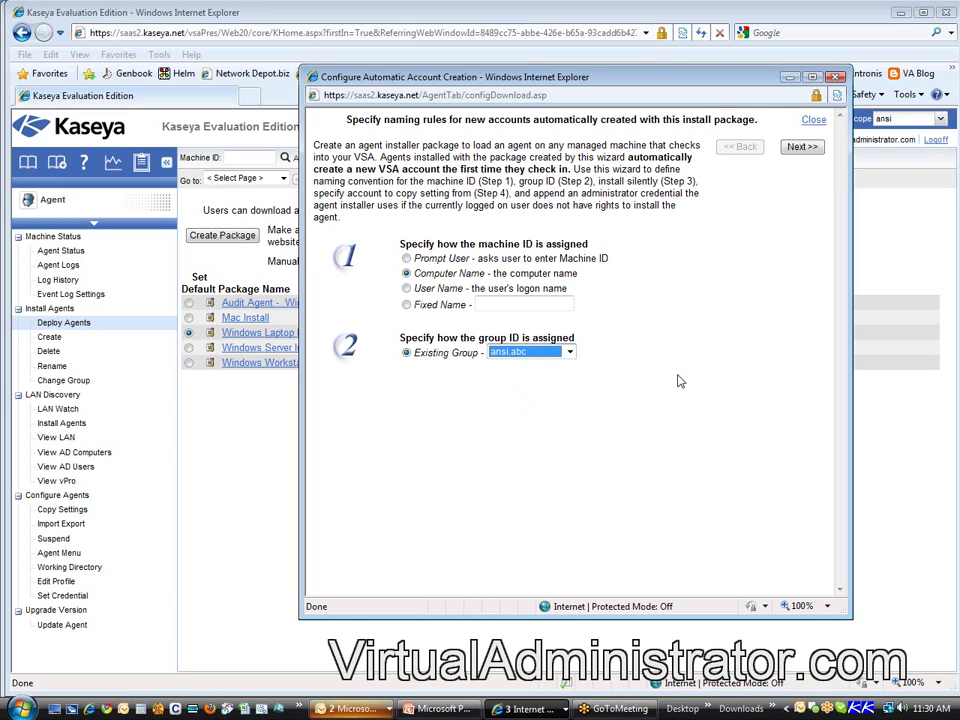
click(568, 354)
click(555, 374)
key(alt+F4)
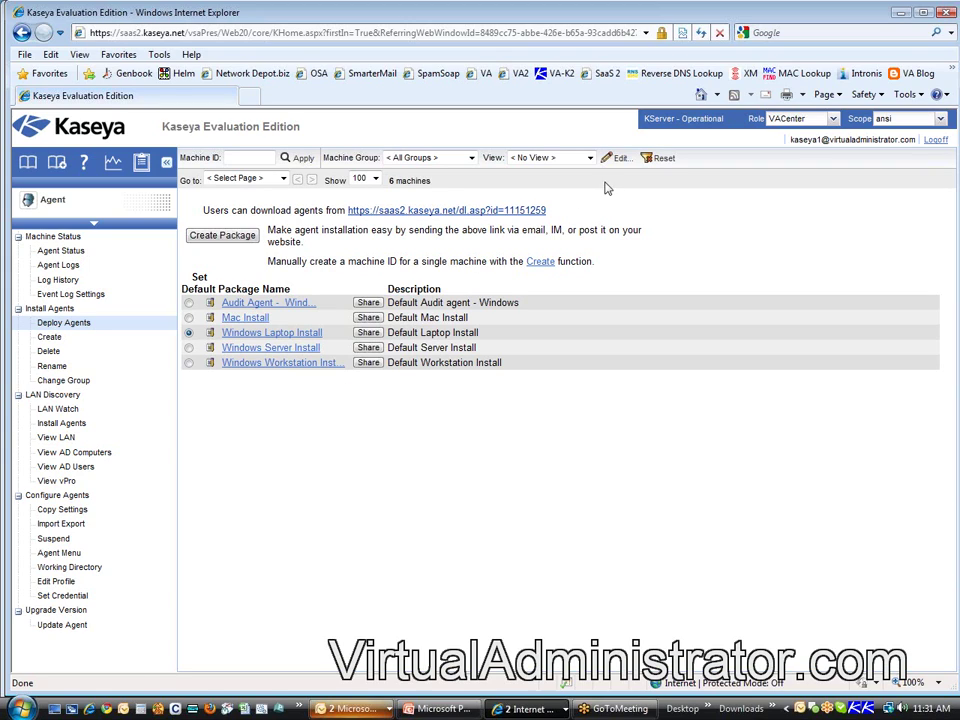
drag(548, 210, 340, 211)
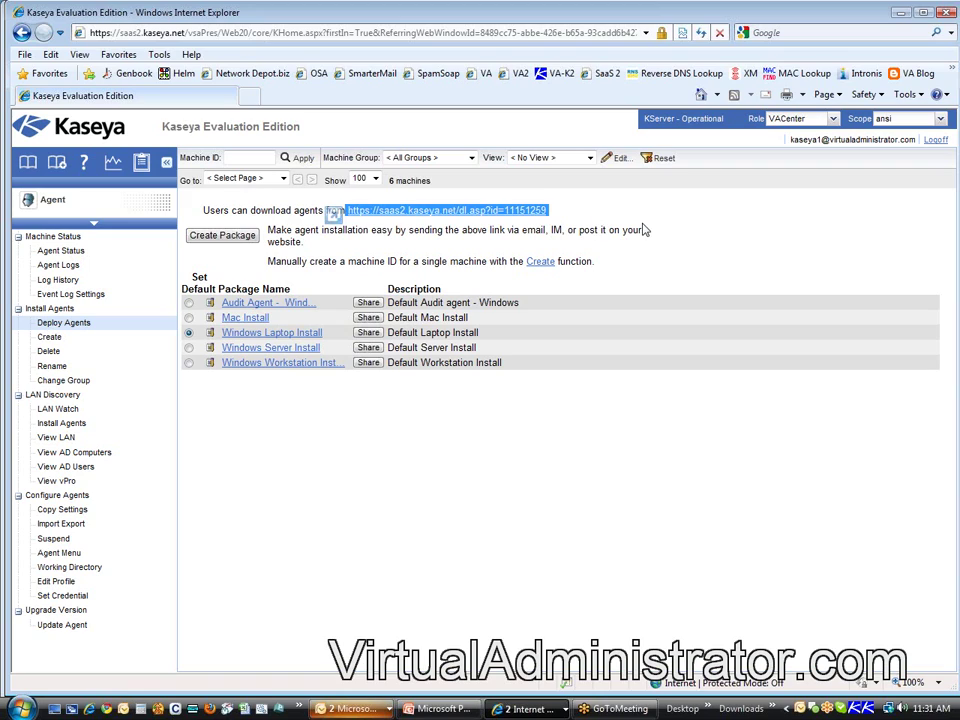
Step: Set Windows Workstation Install as the default agent package in place of Windows Laptop Install
click(724, 236)
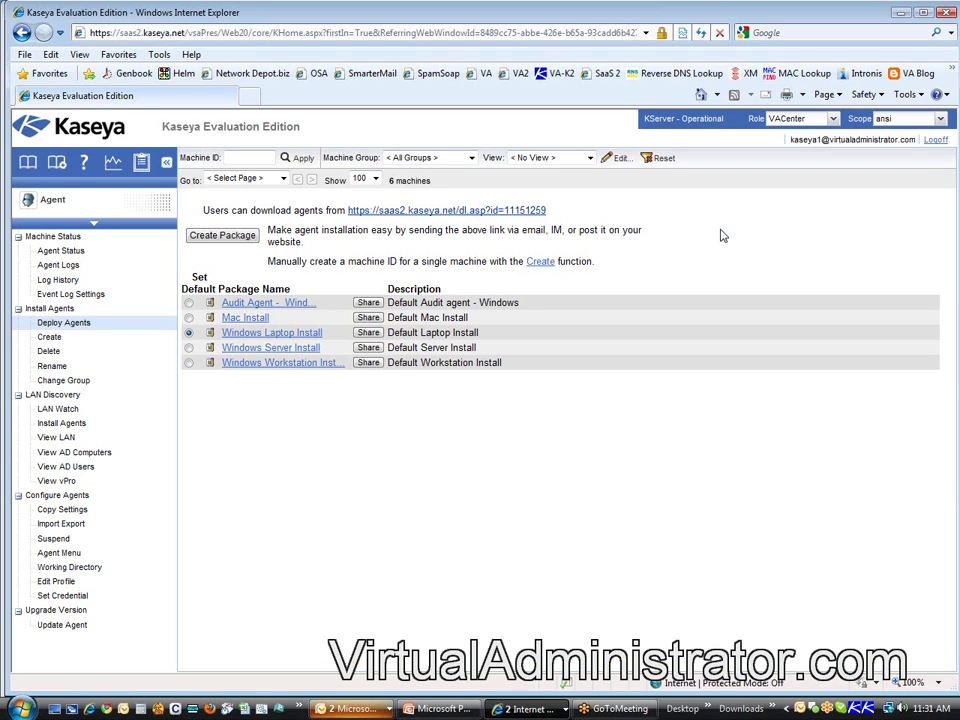
drag(549, 210, 377, 211)
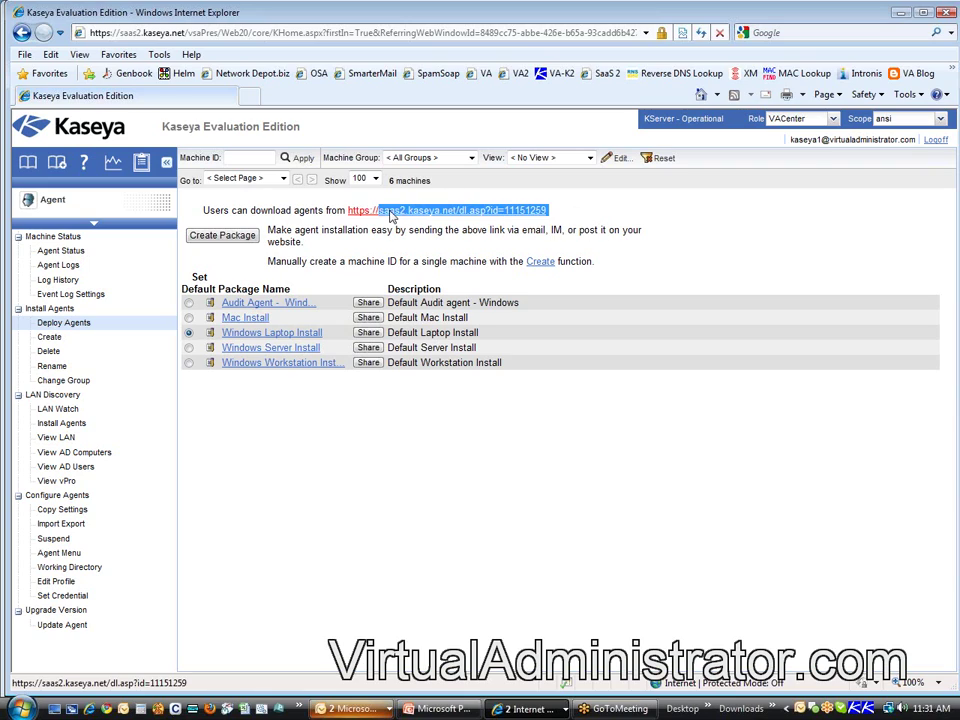
click(188, 363)
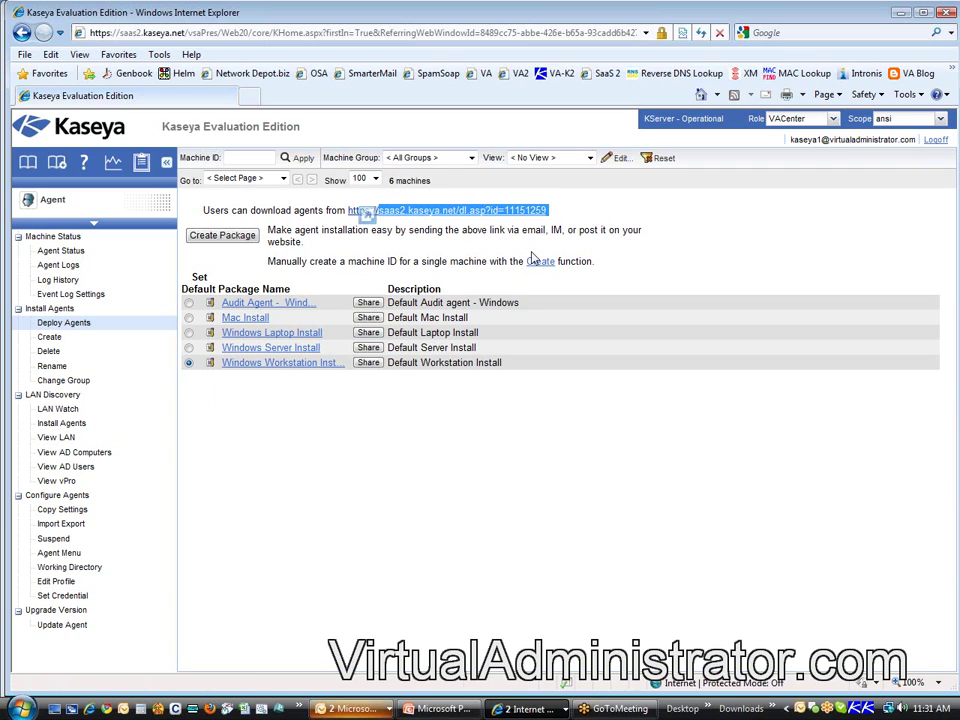
click(614, 209)
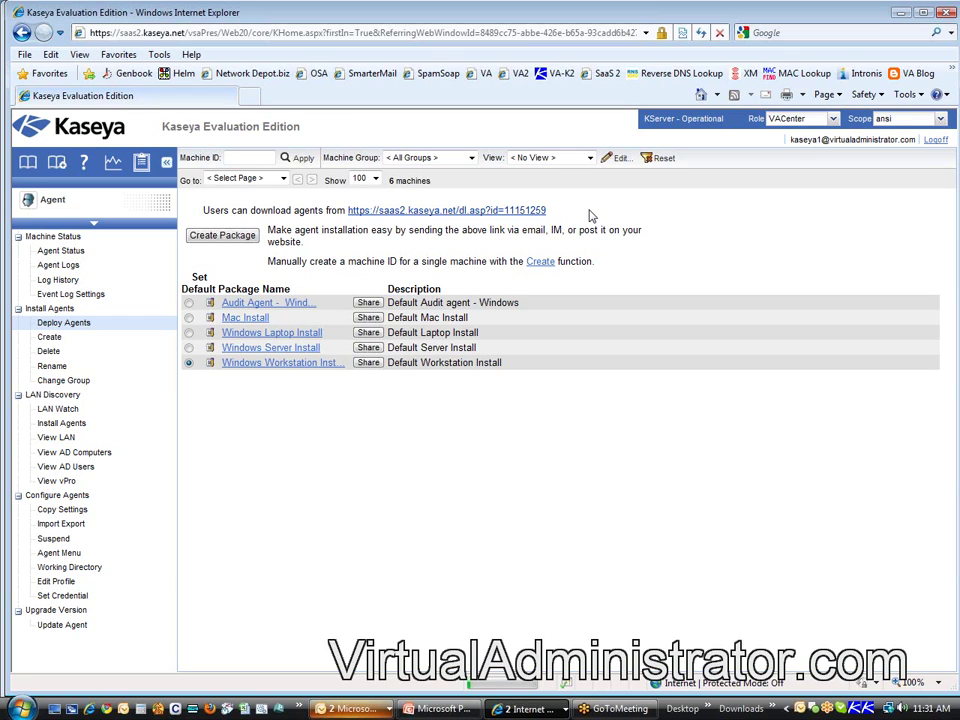
drag(549, 210, 457, 213)
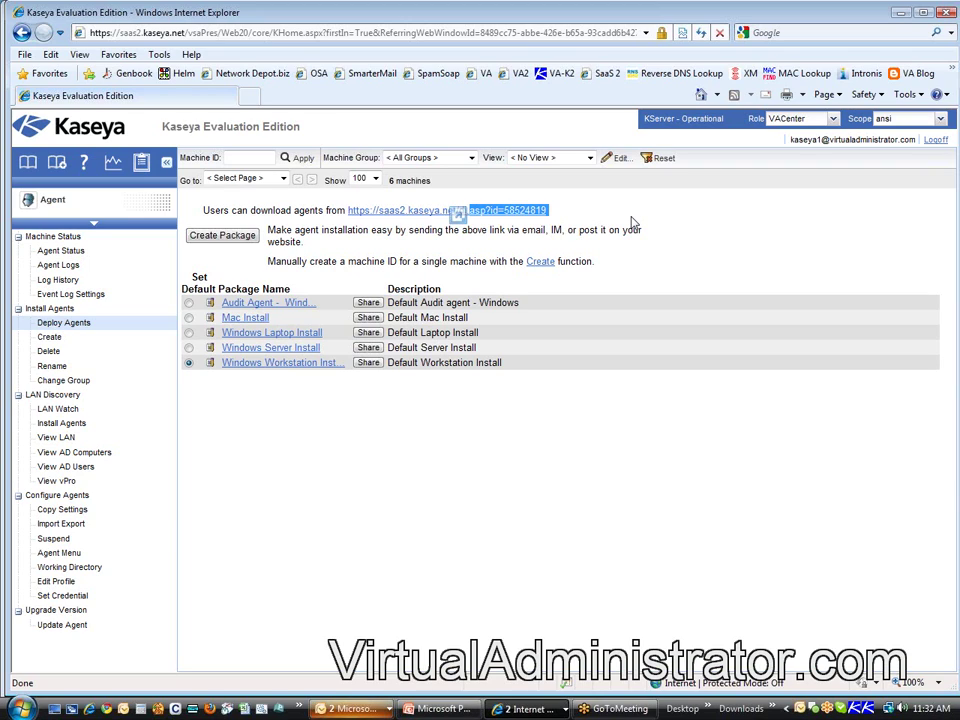
Step: Check the reloaded download link ending in id=58524819 and its advice to post it on your website
double_click(558, 230)
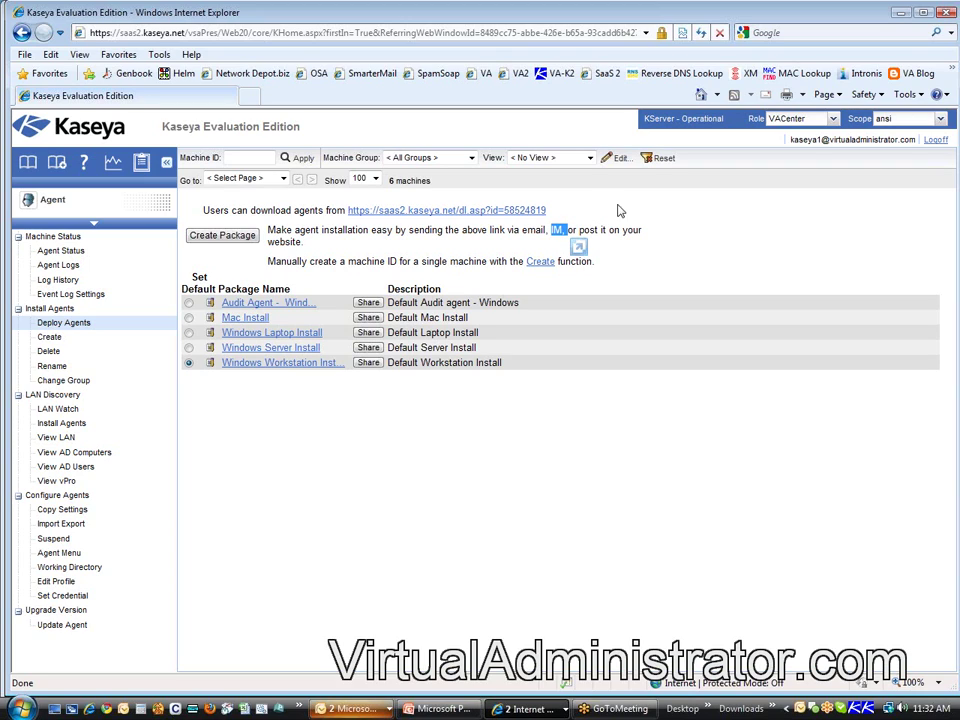
drag(579, 230, 661, 249)
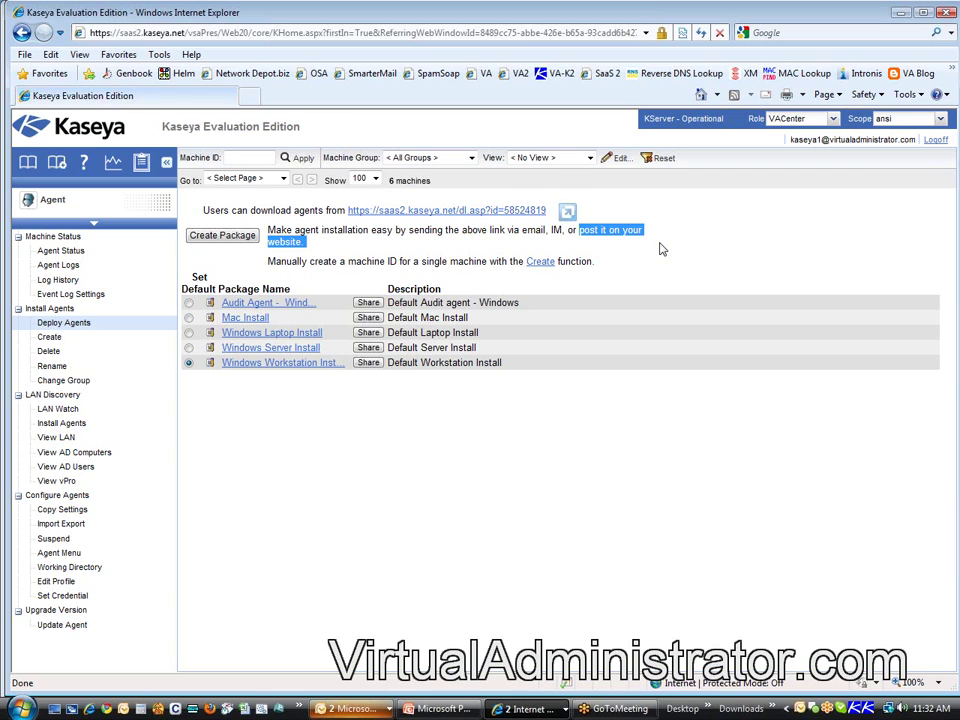
click(250, 96)
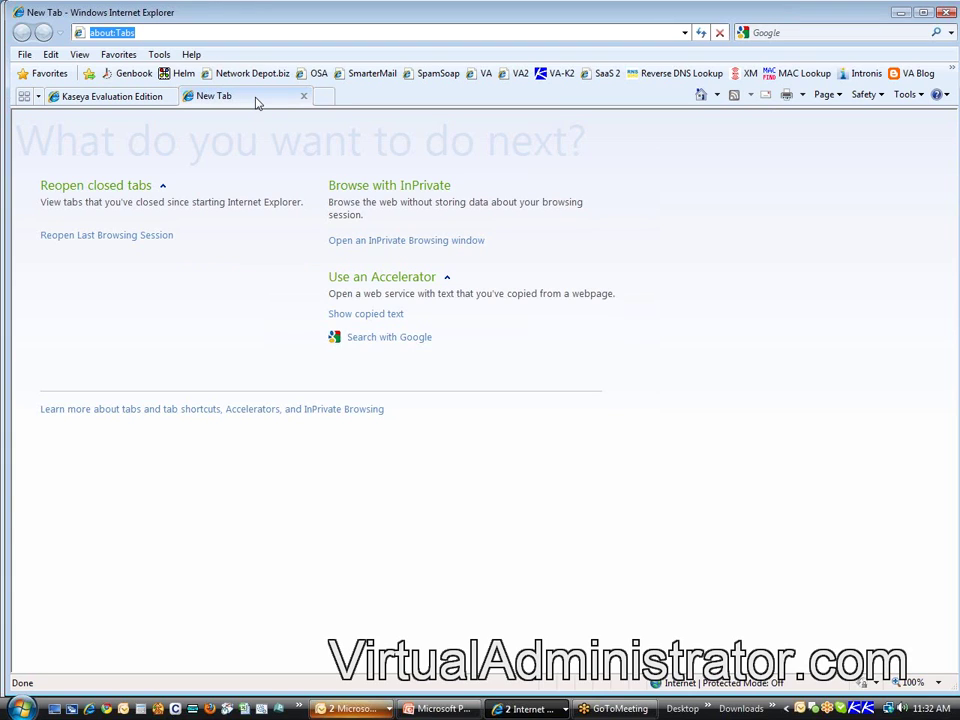
Step: Go to getclient.networkdepot.com to load the public Download Agent page
text(getcli)
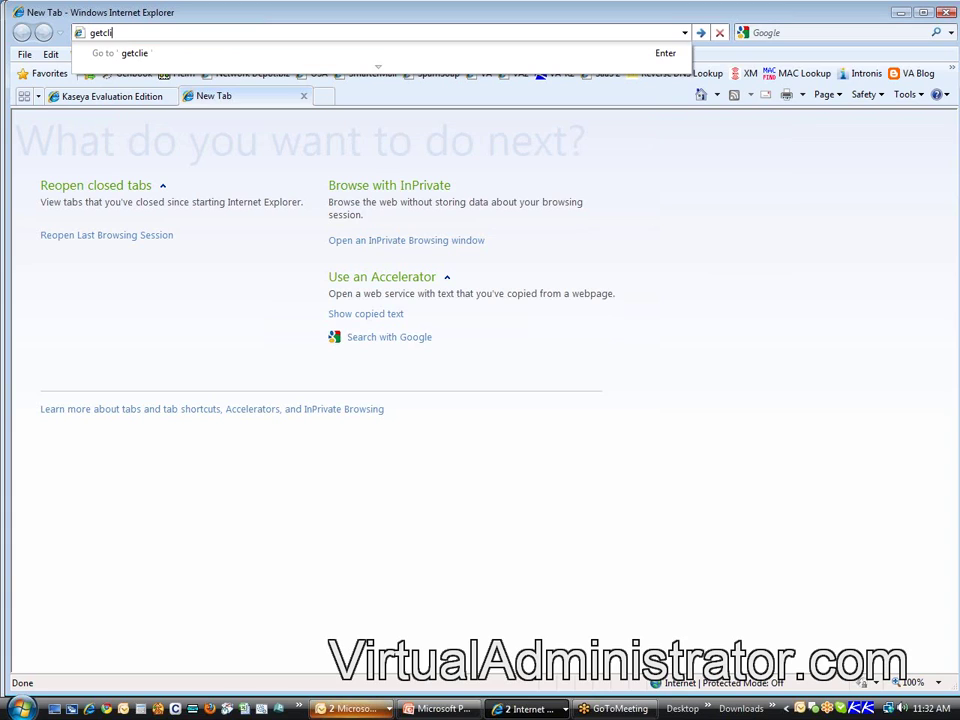
text(ent.networkdepot.com)
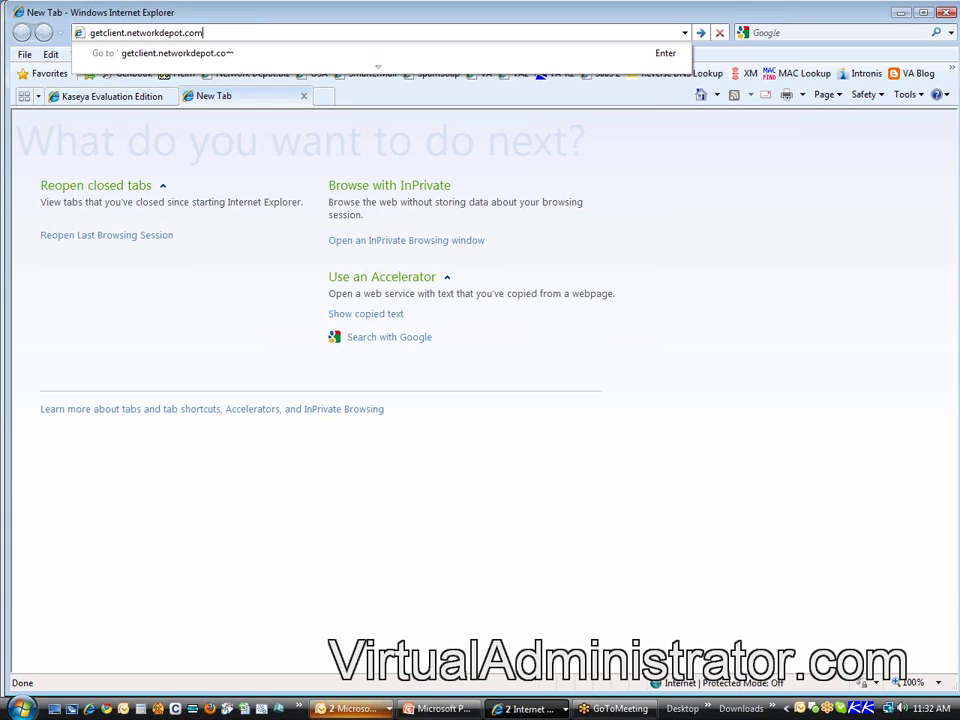
key(Return)
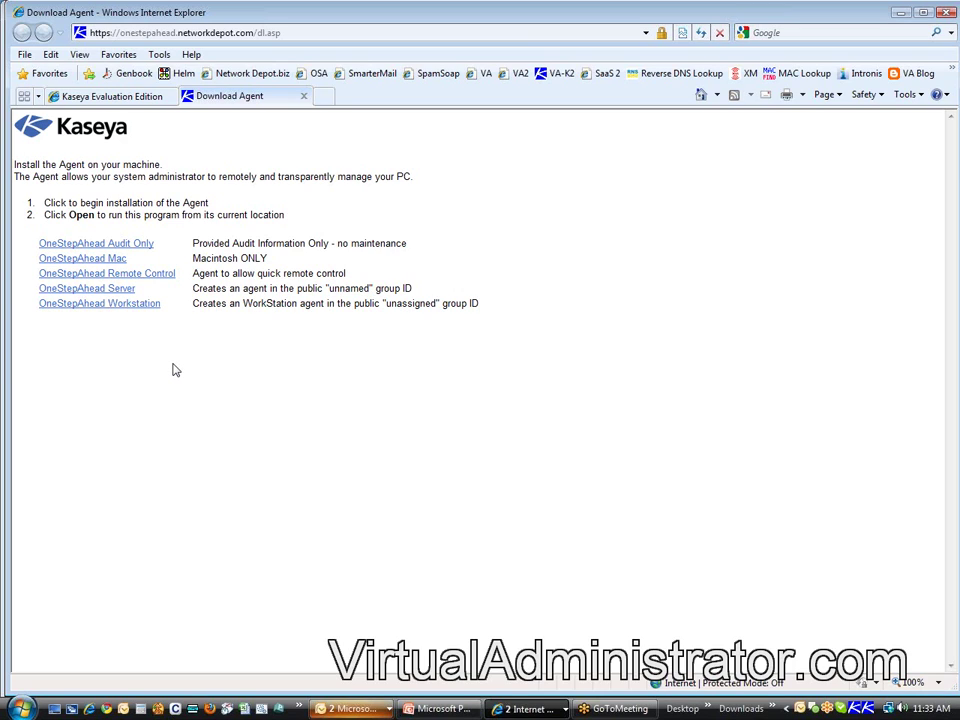
Step: Compare the Download Agent page with the console, ending on the Kaseya Evaluation Edition Deploy Agents tab
click(135, 97)
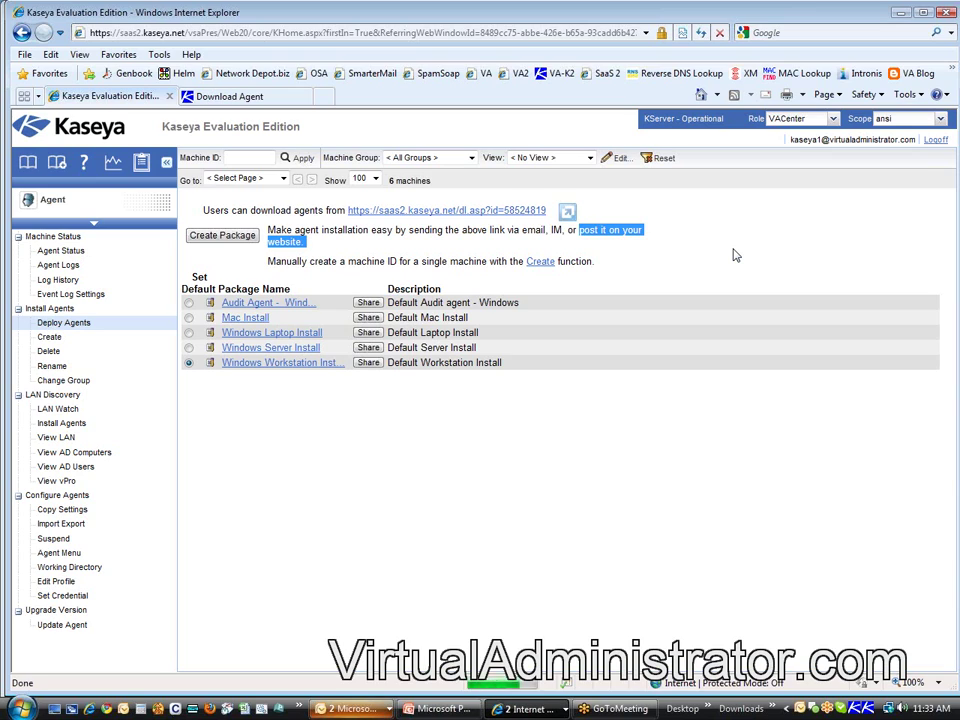
click(200, 95)
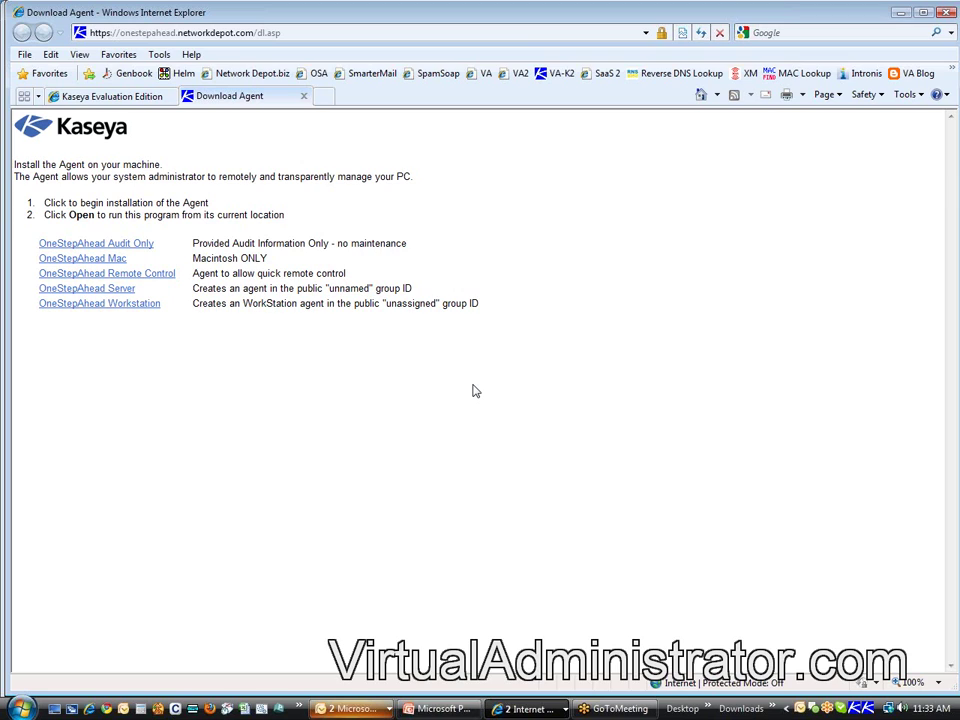
click(124, 99)
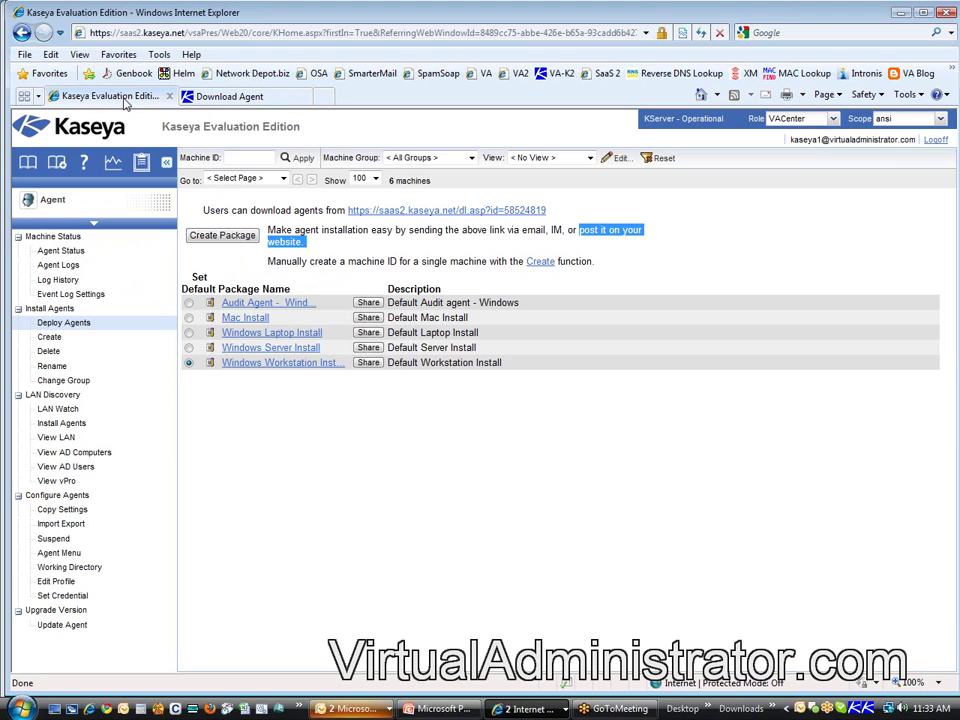